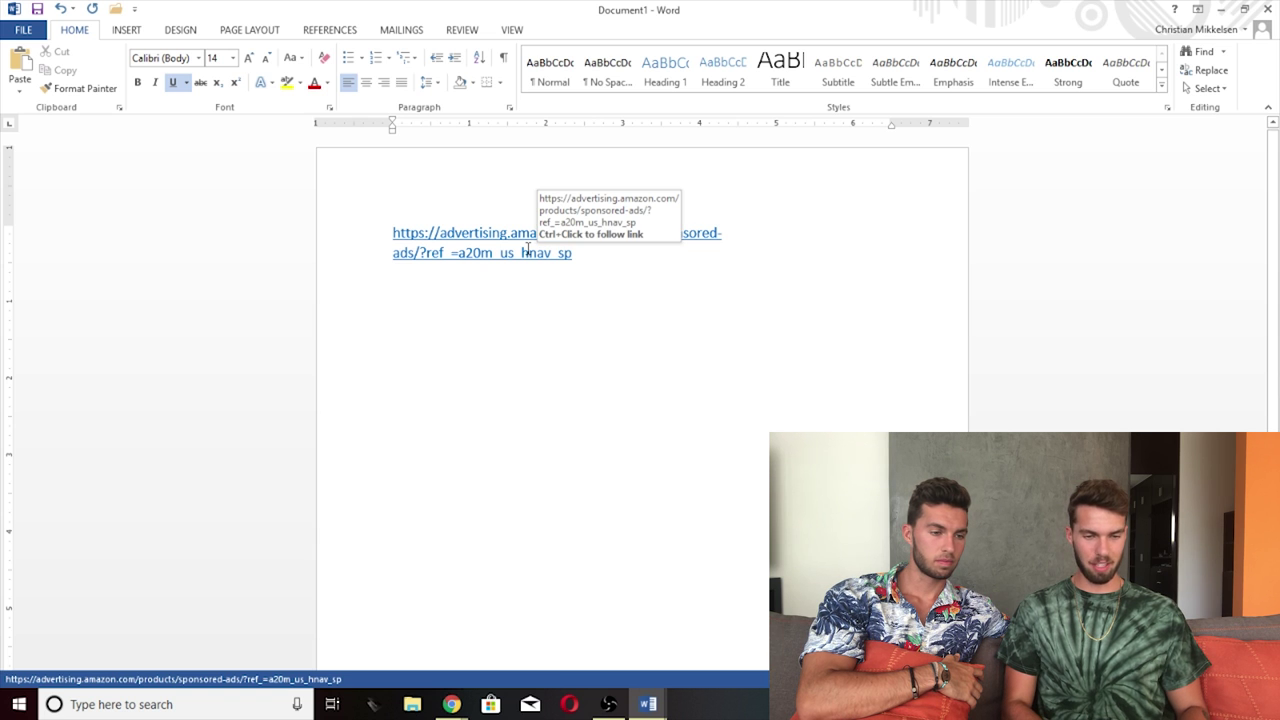
Follow the sponsored ads link in the document to Amazon Advertising and start registering as a vendor agent.
{"action": "left_click", "coordinate": [491, 240], "text": "ctrl"}
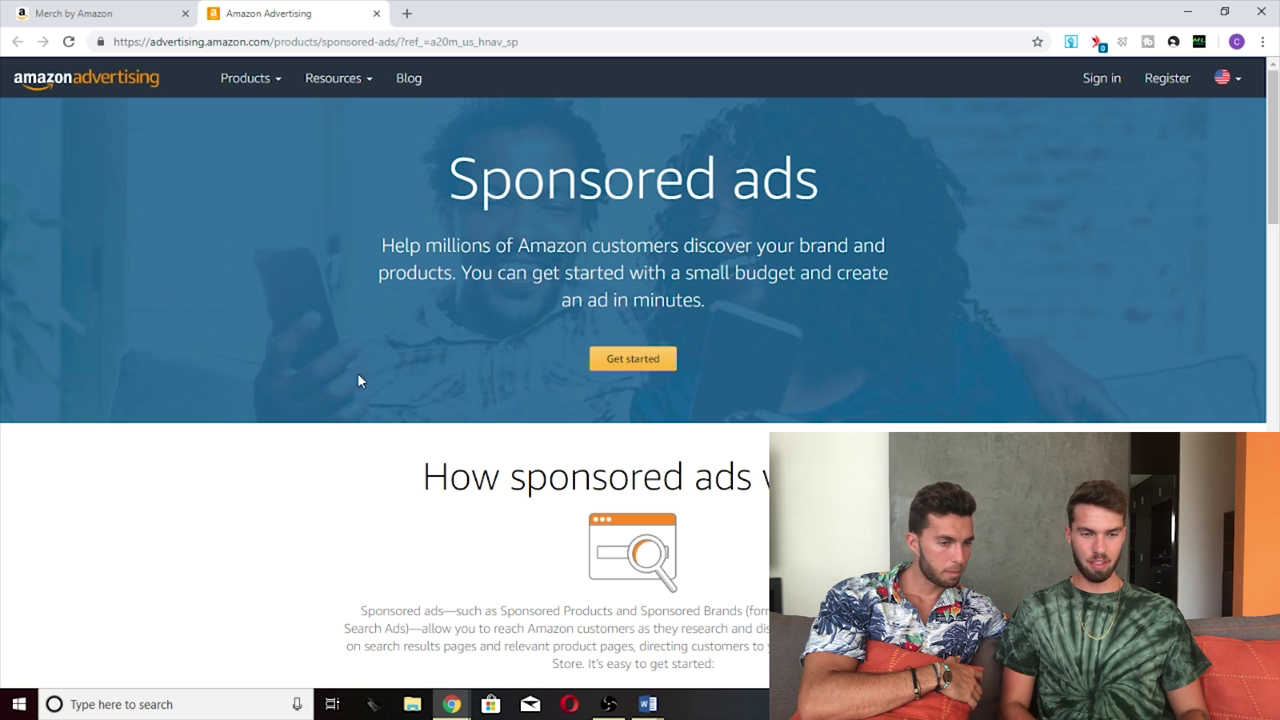
{"action": "left_click", "coordinate": [634, 361]}
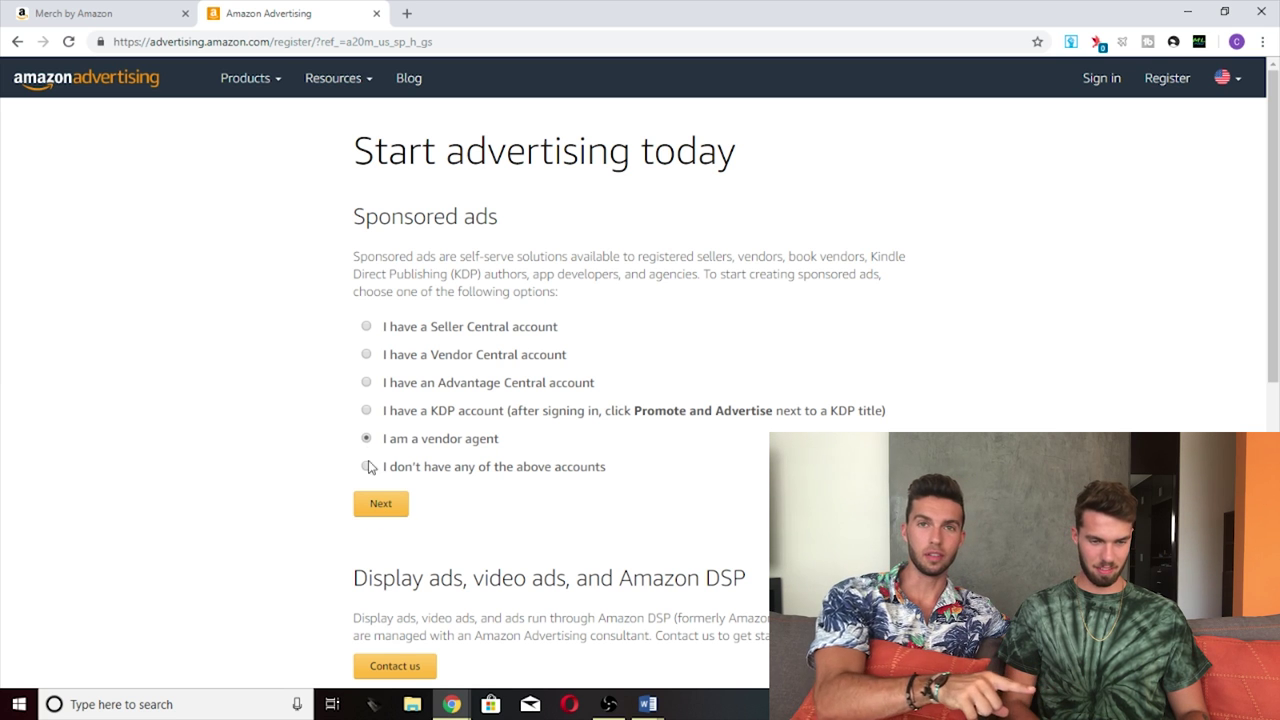
{"action": "left_click", "coordinate": [379, 506]}
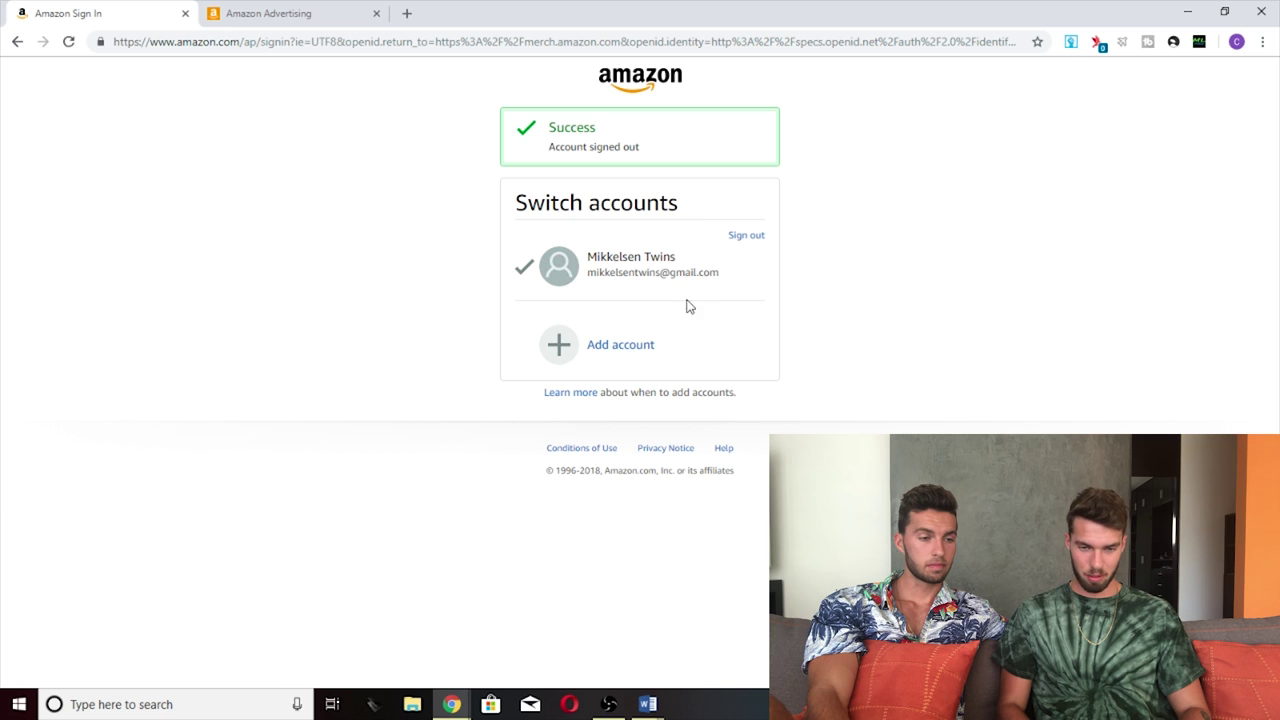
Sign the saved account out of Amazon and open the form for creating a new Amazon account.
{"action": "left_click", "coordinate": [756, 240]}
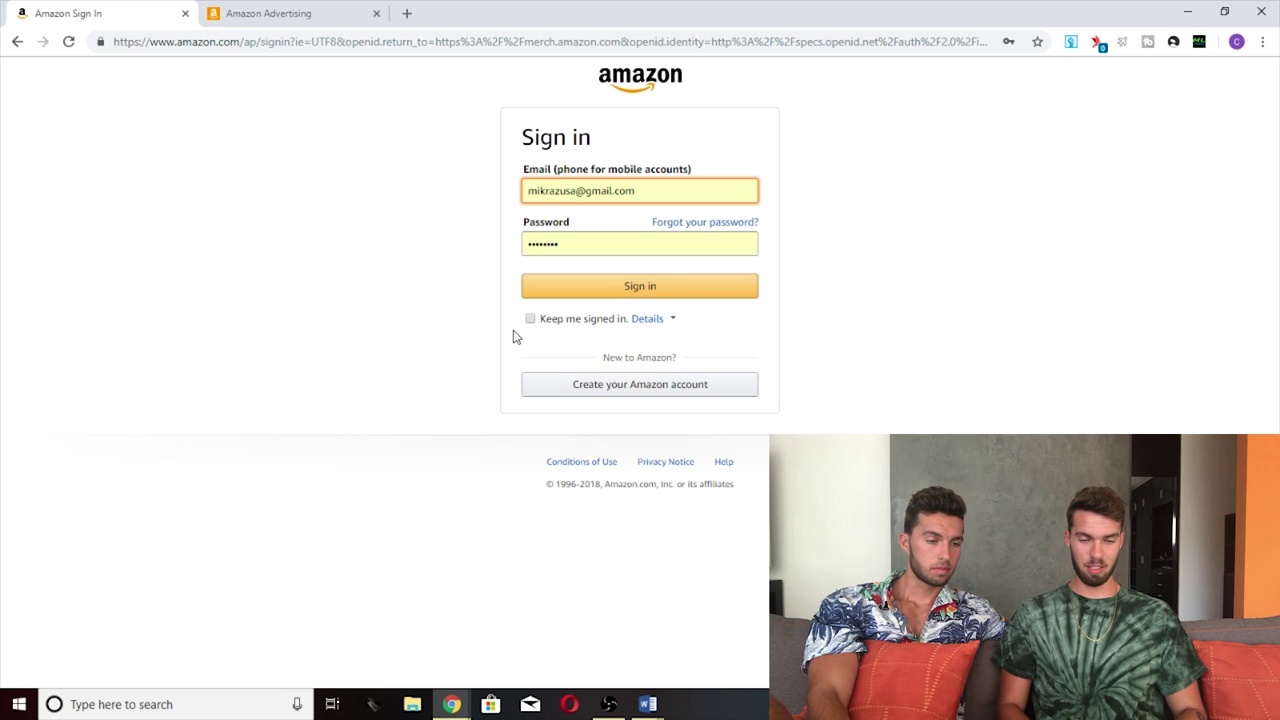
{"action": "left_click", "coordinate": [634, 396]}
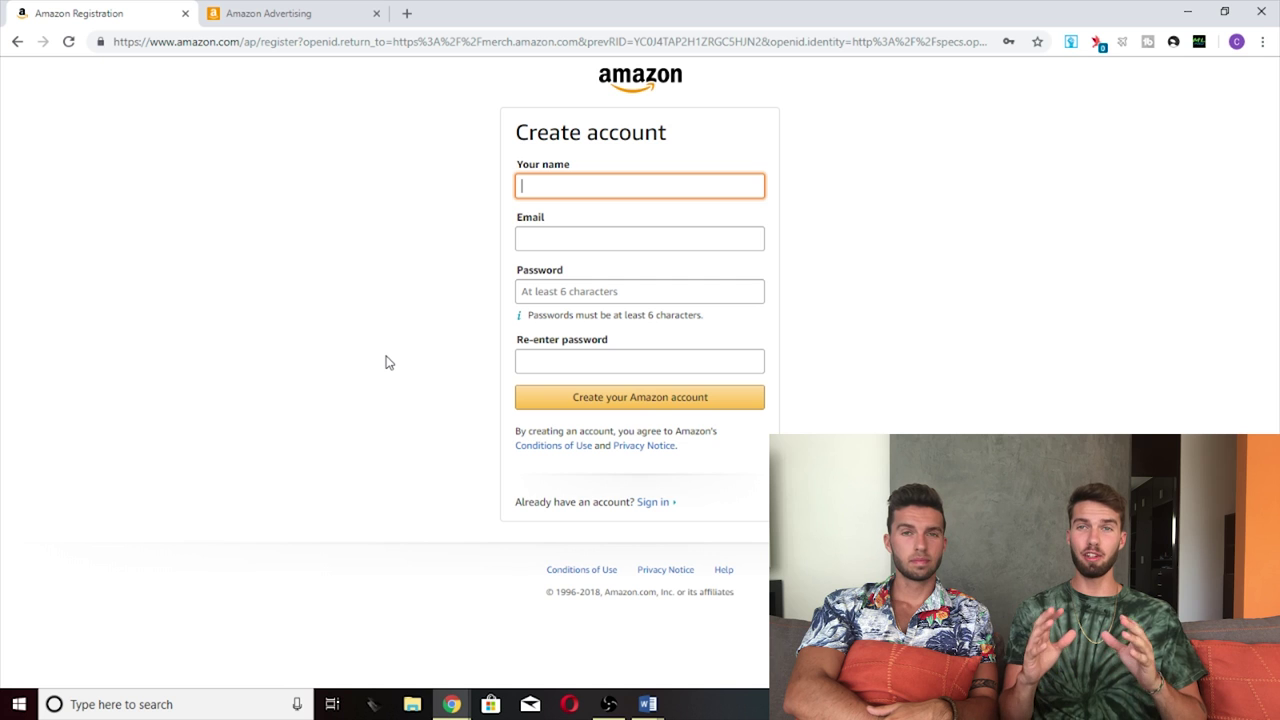
Fill in the new account's full name, e-mail address and password with its confirmation, and create the Amazon account.
{"action": "type", "text": "Rasmus"}
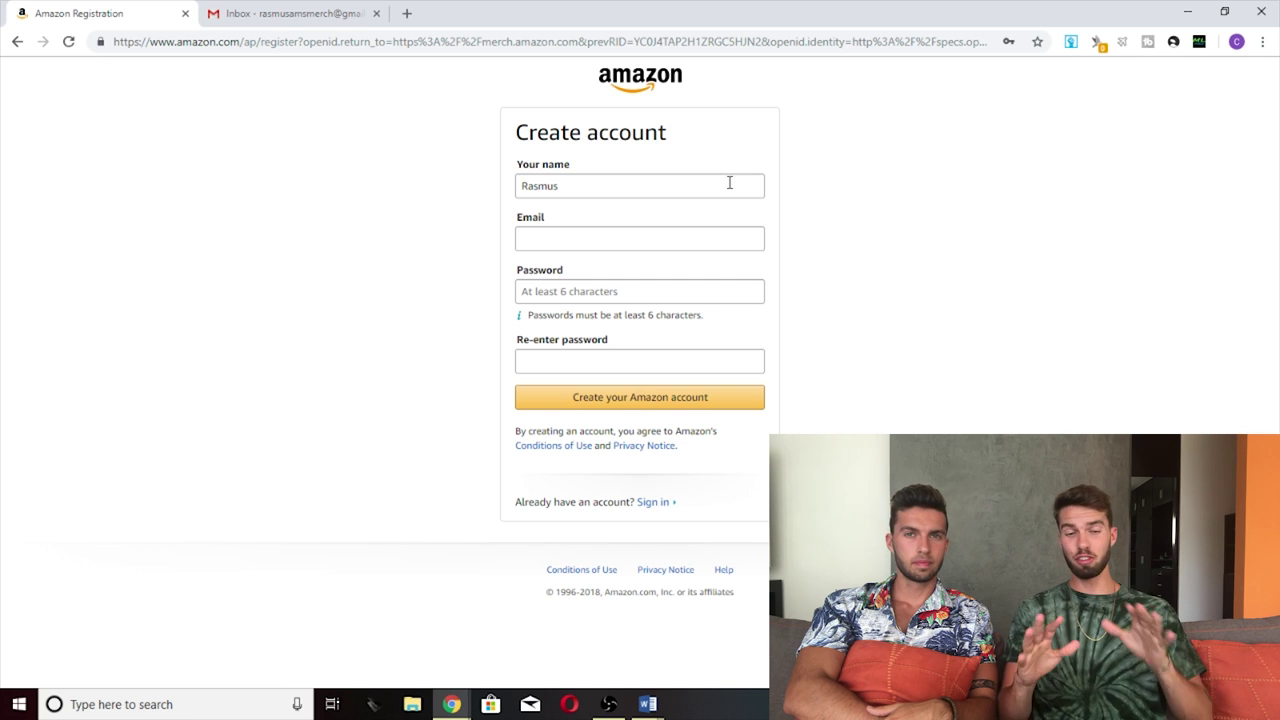
{"action": "key", "text": "Tab"}
{"action": "key", "text": "ctrl+v"}
{"action": "left_click", "coordinate": [573, 198]}
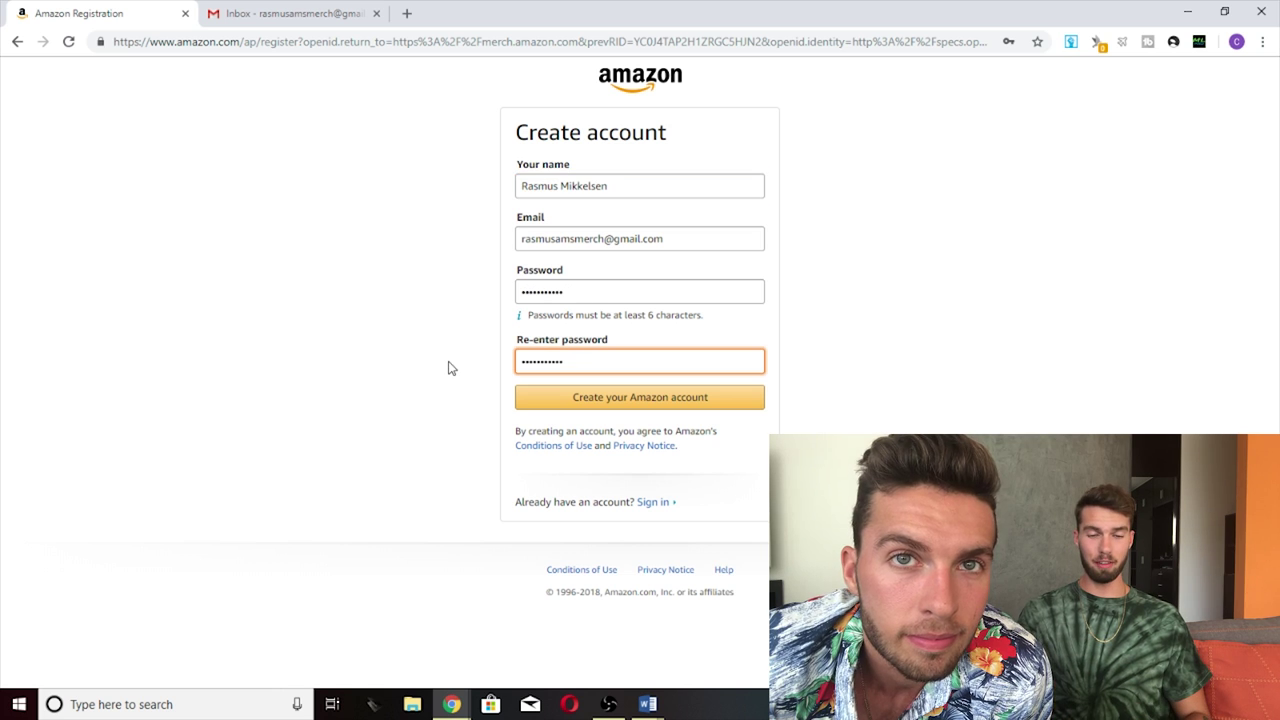
{"action": "left_click", "coordinate": [624, 397]}
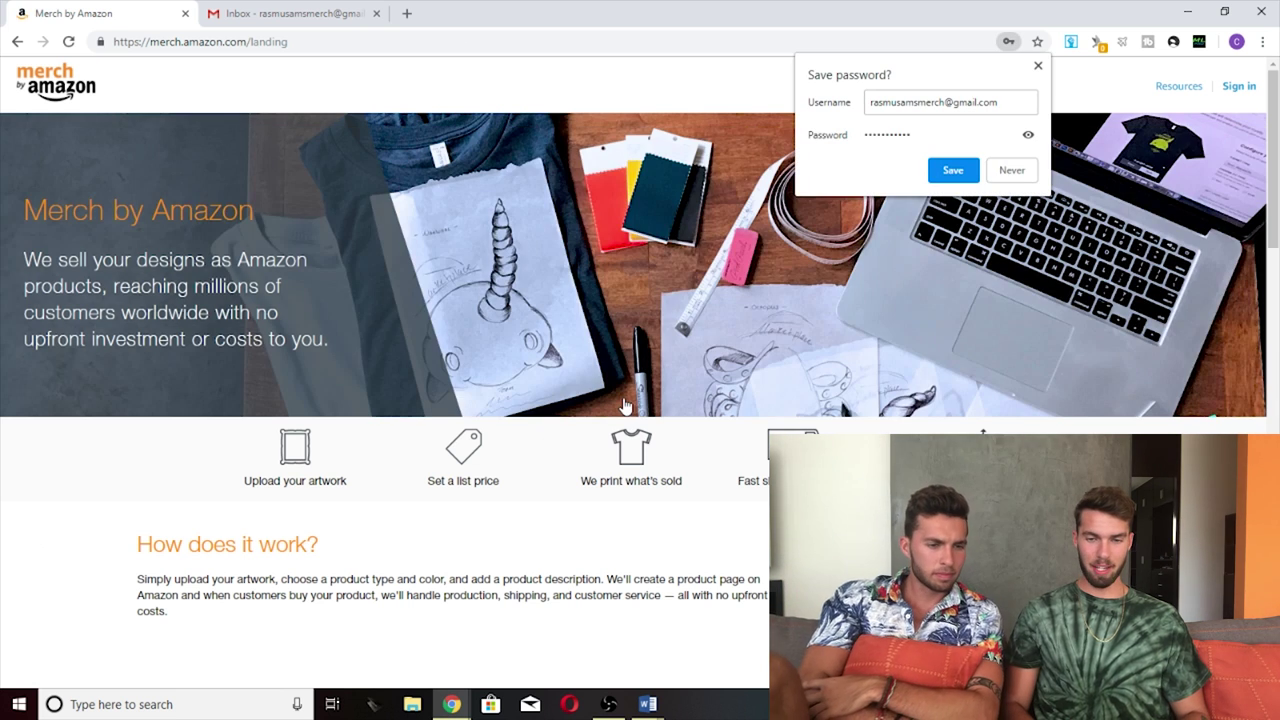
Dismiss the offer to save the password and switch to the Word document Document1 containing the advertising link.
{"action": "left_click", "coordinate": [1036, 65]}
{"action": "mouse_move", "coordinate": [637, 690]}
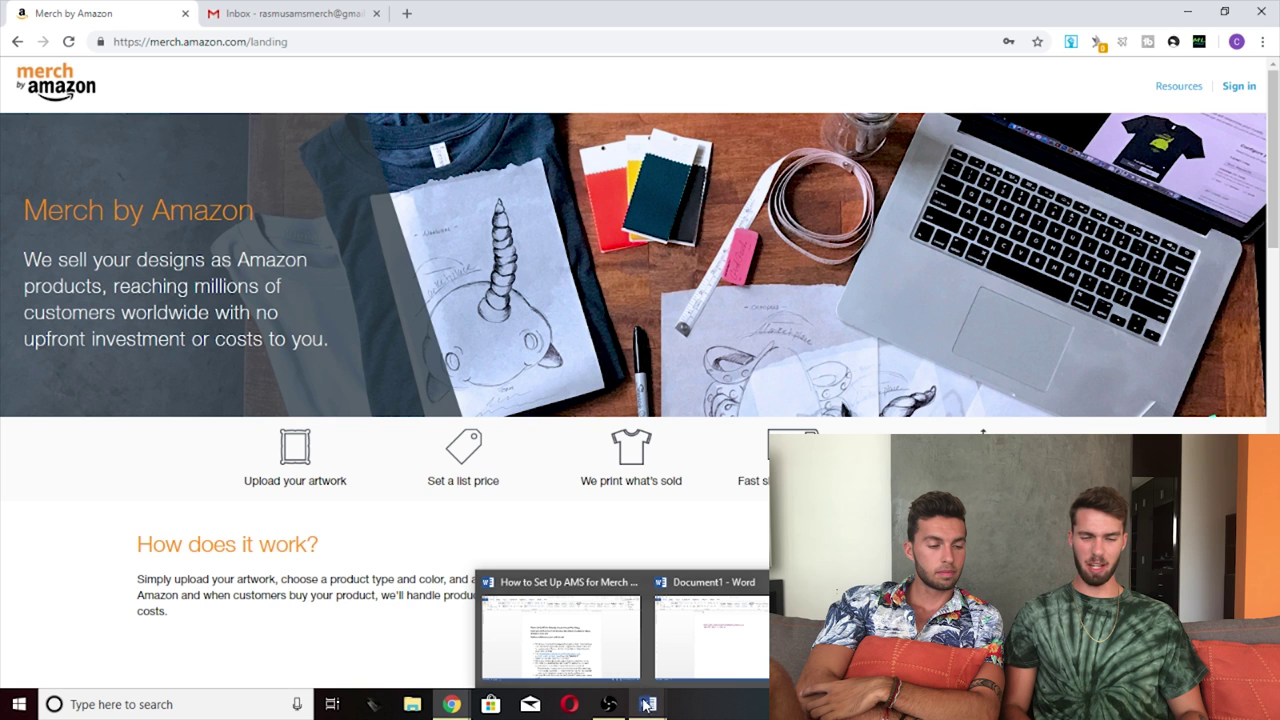
{"action": "left_click", "coordinate": [712, 632]}
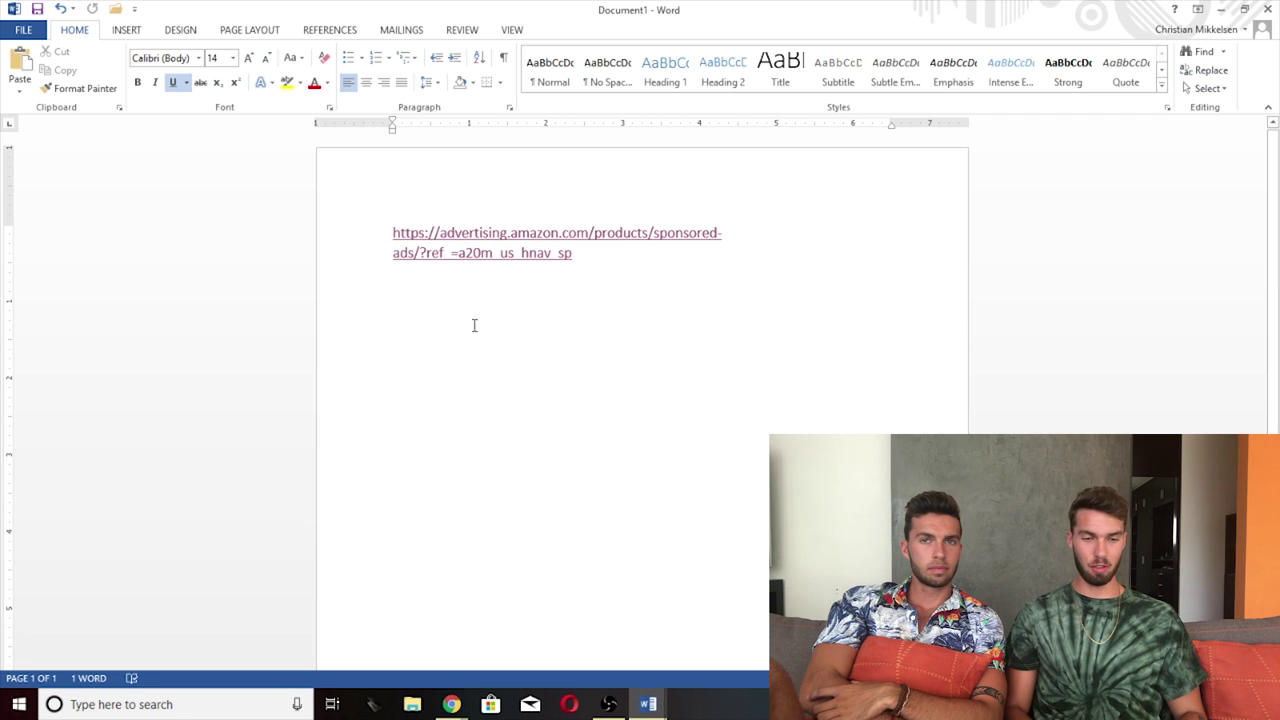
{"action": "left_click", "coordinate": [478, 232]}
{"action": "type", "text": "https://advertising.amazon.com/products/sponsored-ads/?ref_=a20m_us_hnav_sp"}
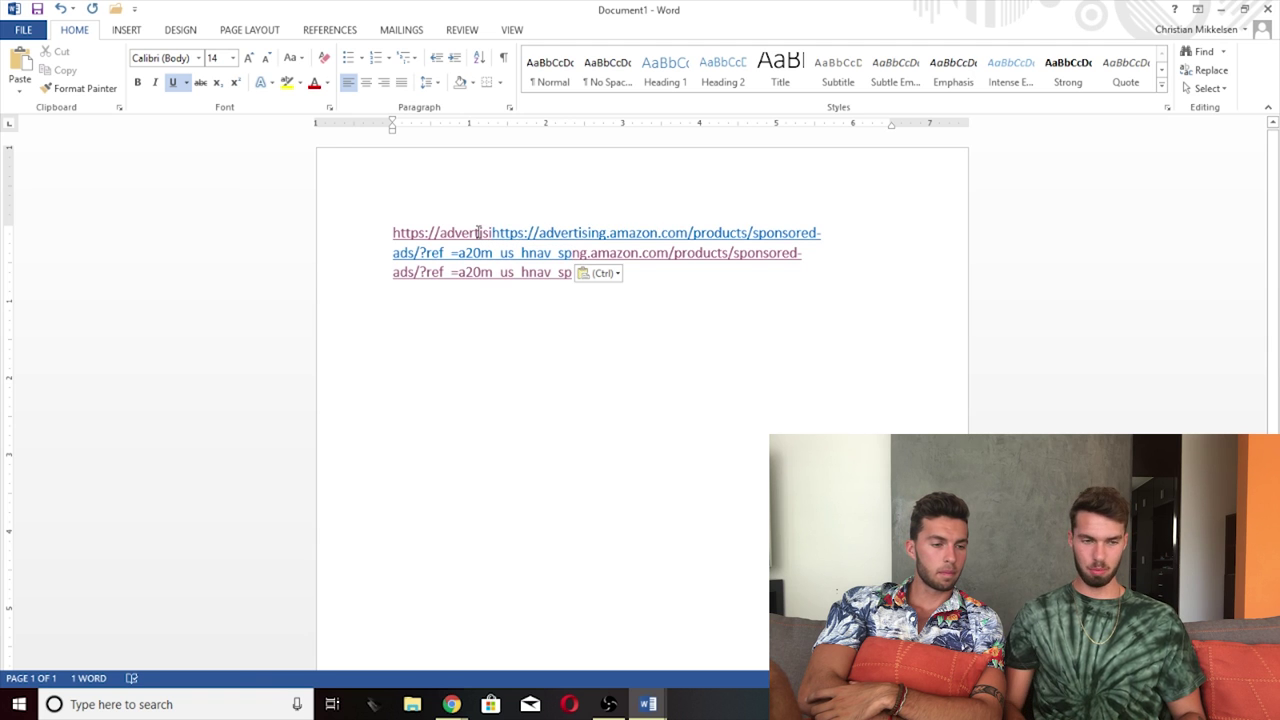
{"action": "key", "text": "ctrl+z"}
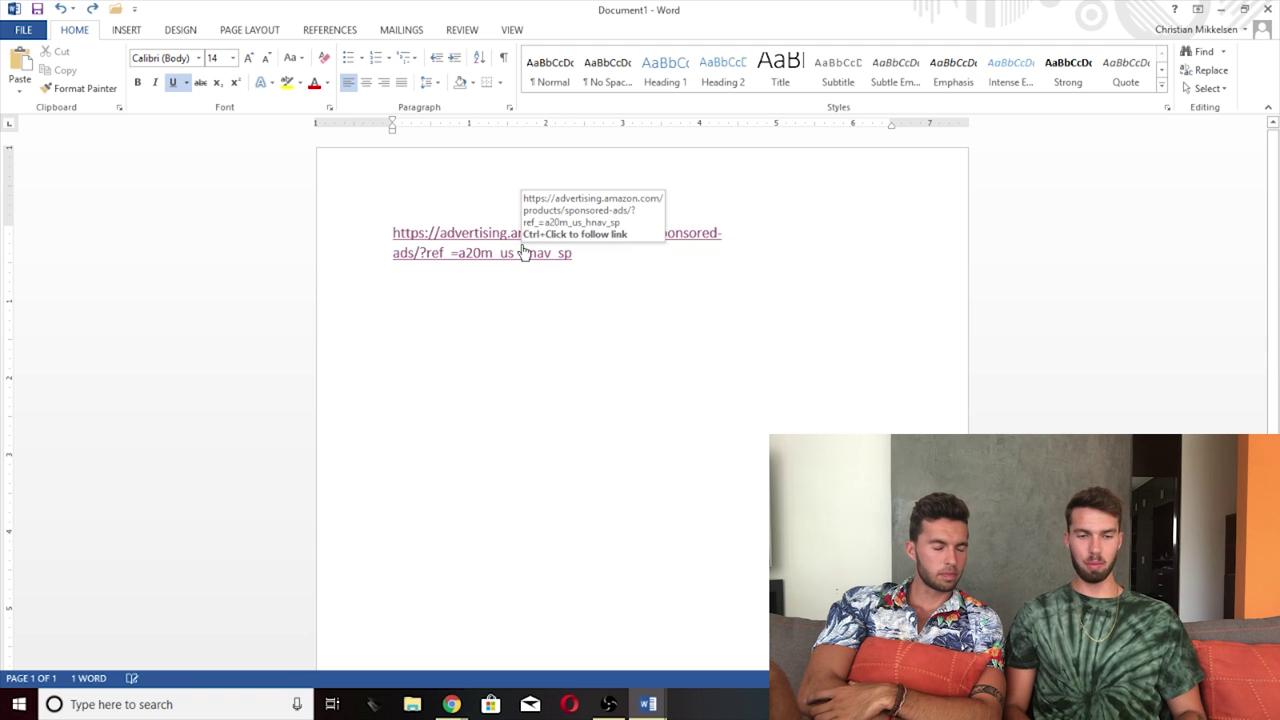
Follow the sponsored ads link to Amazon Advertising and proceed with registration under the option "I am a vendor agent".
{"action": "left_click", "coordinate": [522, 244], "text": "ctrl"}
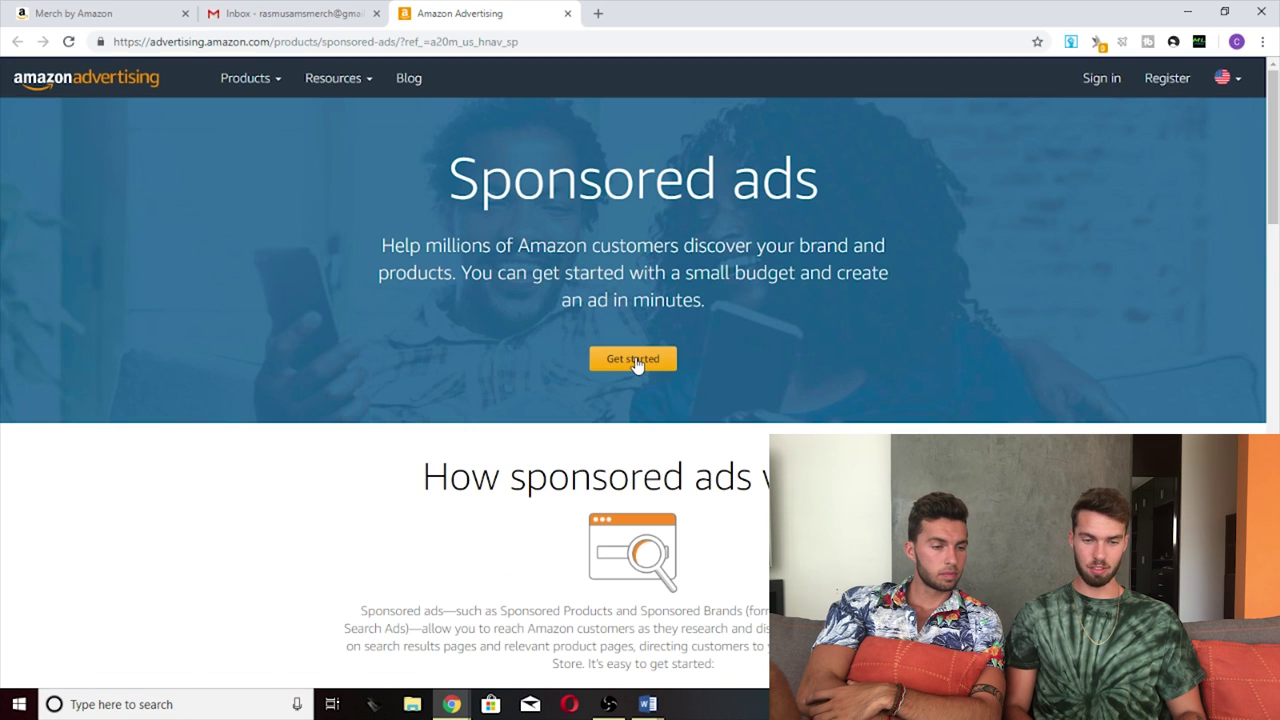
{"action": "left_click", "coordinate": [634, 362]}
{"action": "left_click", "coordinate": [455, 436]}
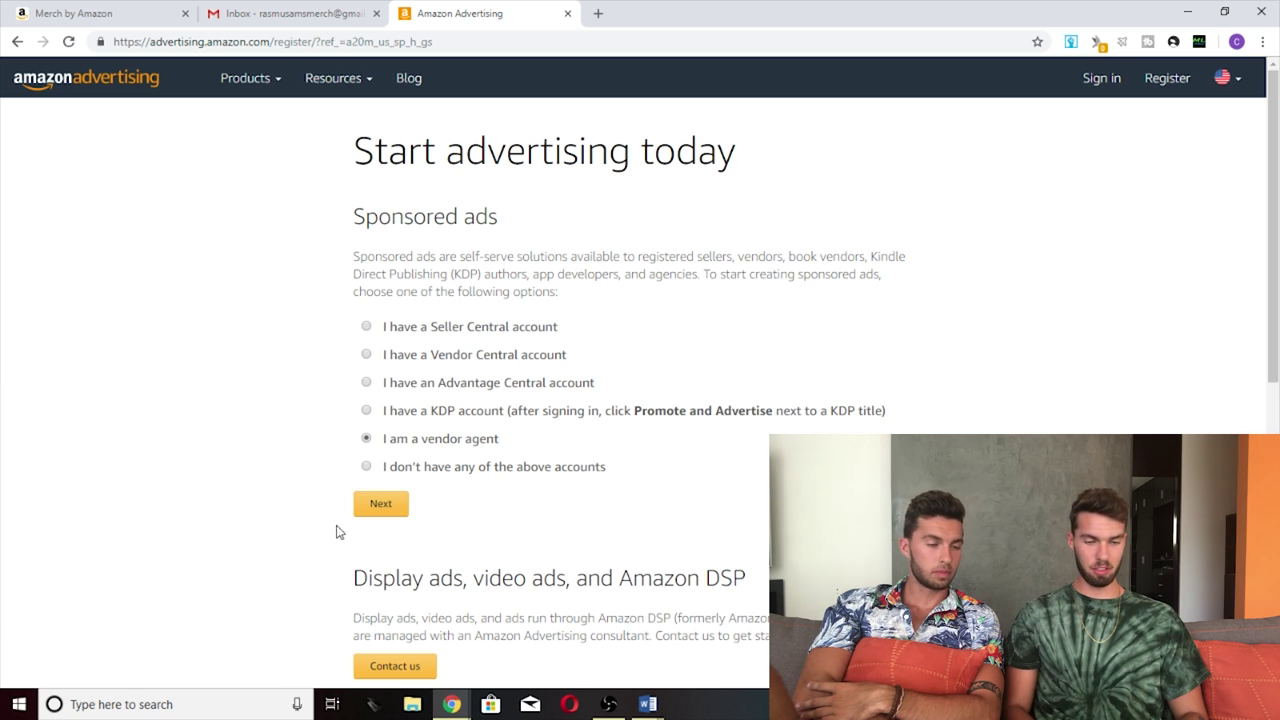
{"action": "left_click", "coordinate": [385, 507]}
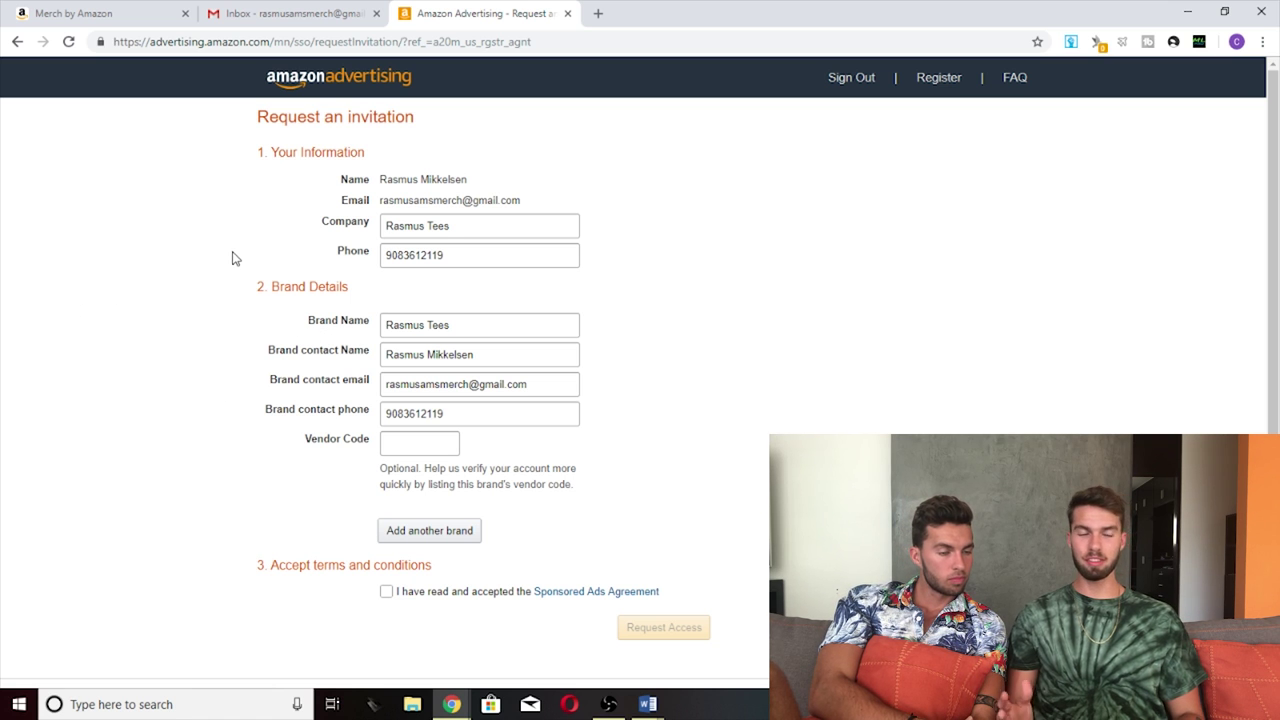
Sign in to Merch by Amazon and open the account's company profile to check the business name.
{"action": "left_click", "coordinate": [115, 15]}
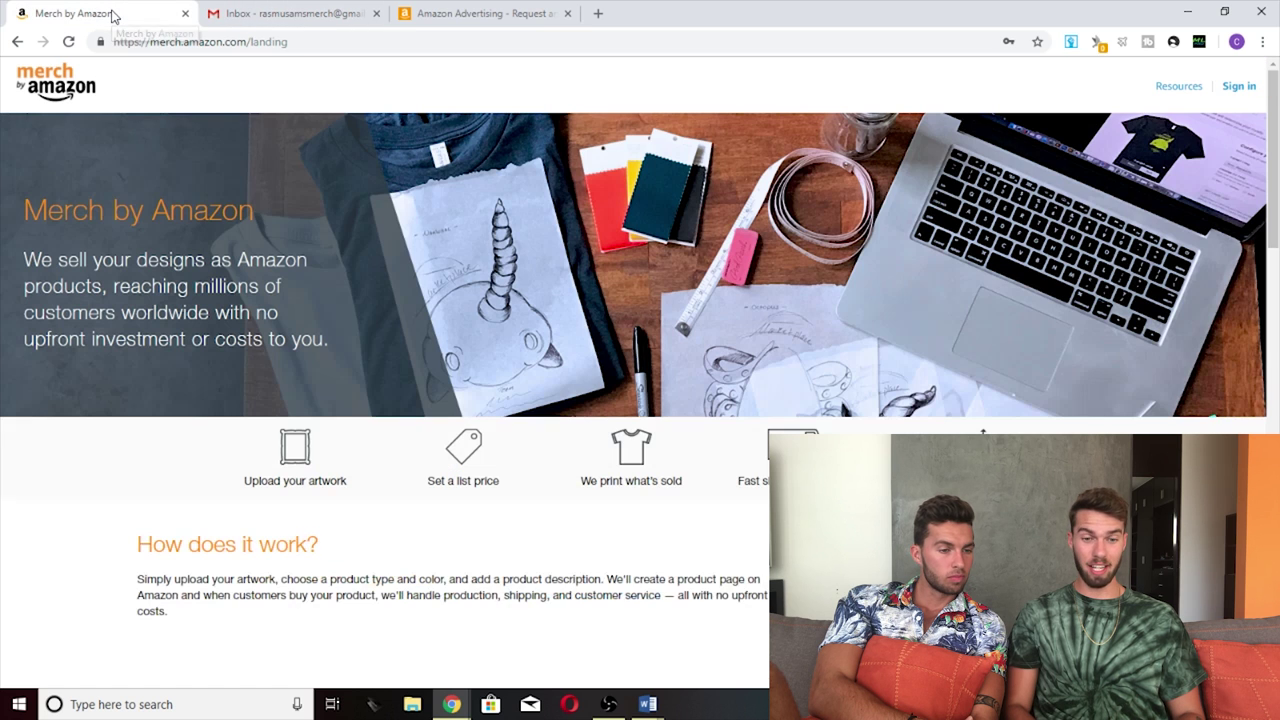
{"action": "left_click", "coordinate": [1240, 88]}
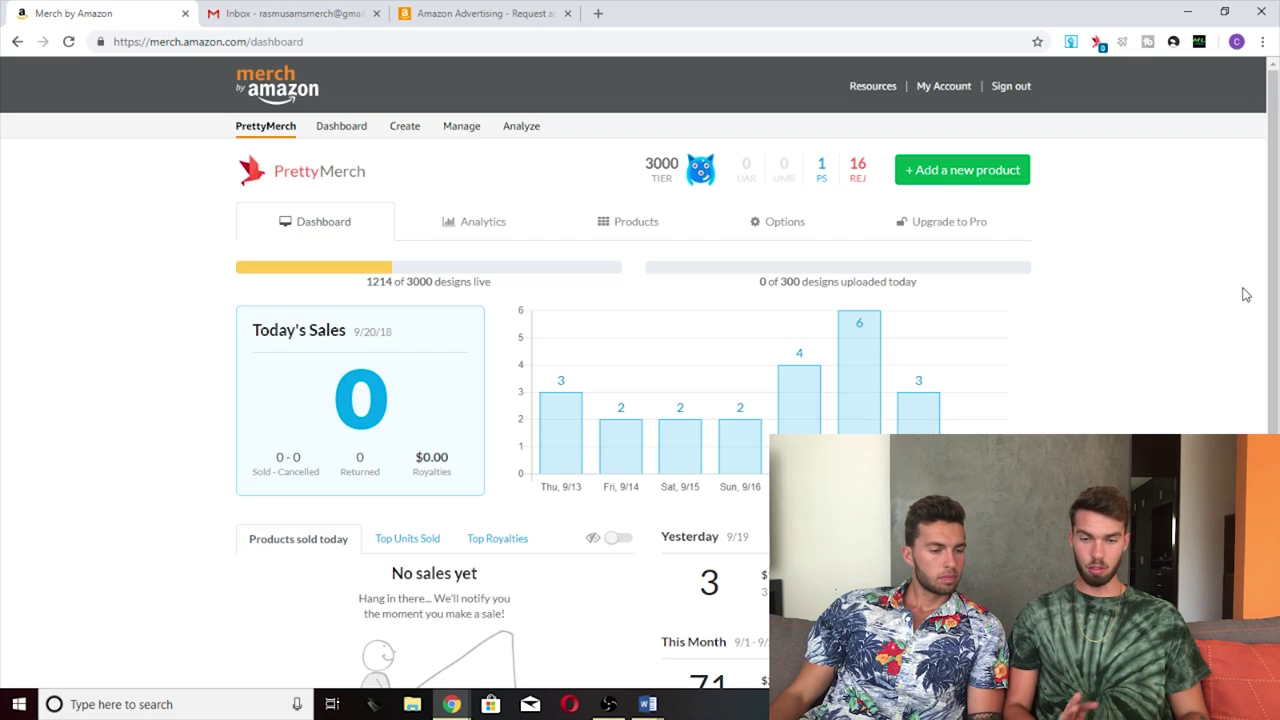
{"action": "left_click", "coordinate": [931, 88]}
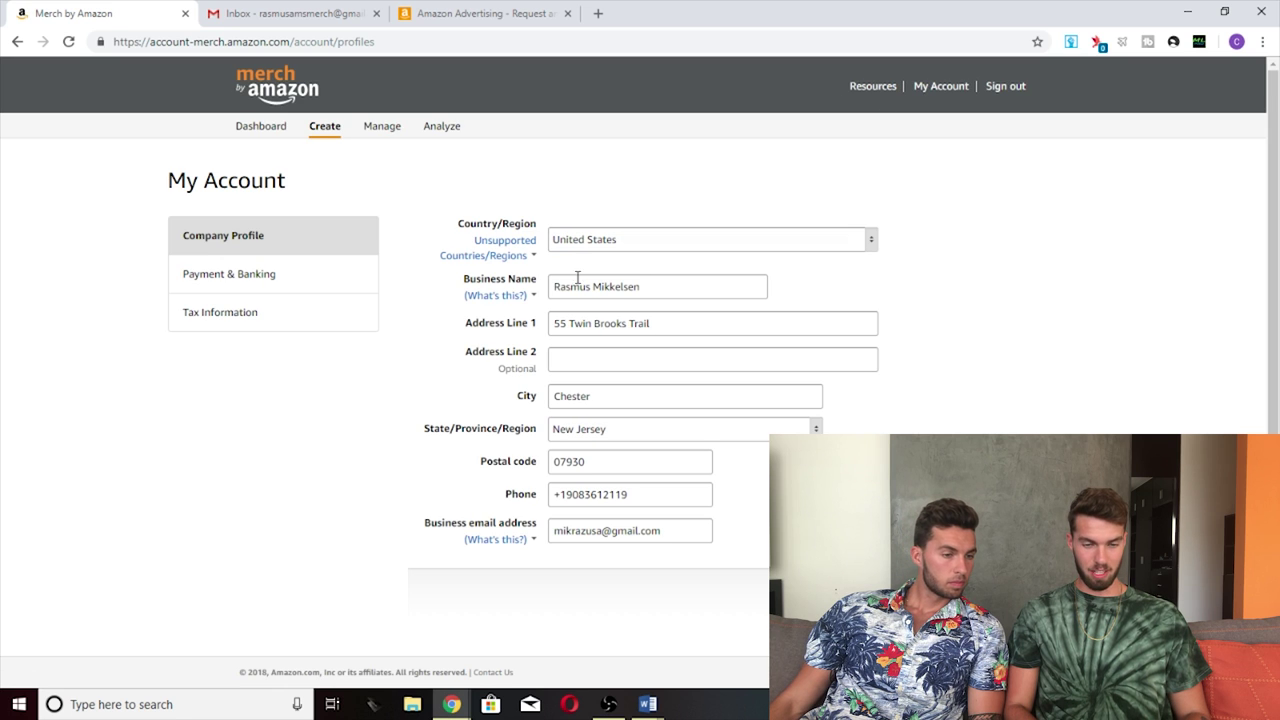
In the Amazon Advertising invitation request, replace the company and brand names with the business name from the Merch company profile.
{"action": "left_click", "coordinate": [452, 16]}
{"action": "triple_click", "coordinate": [452, 229]}
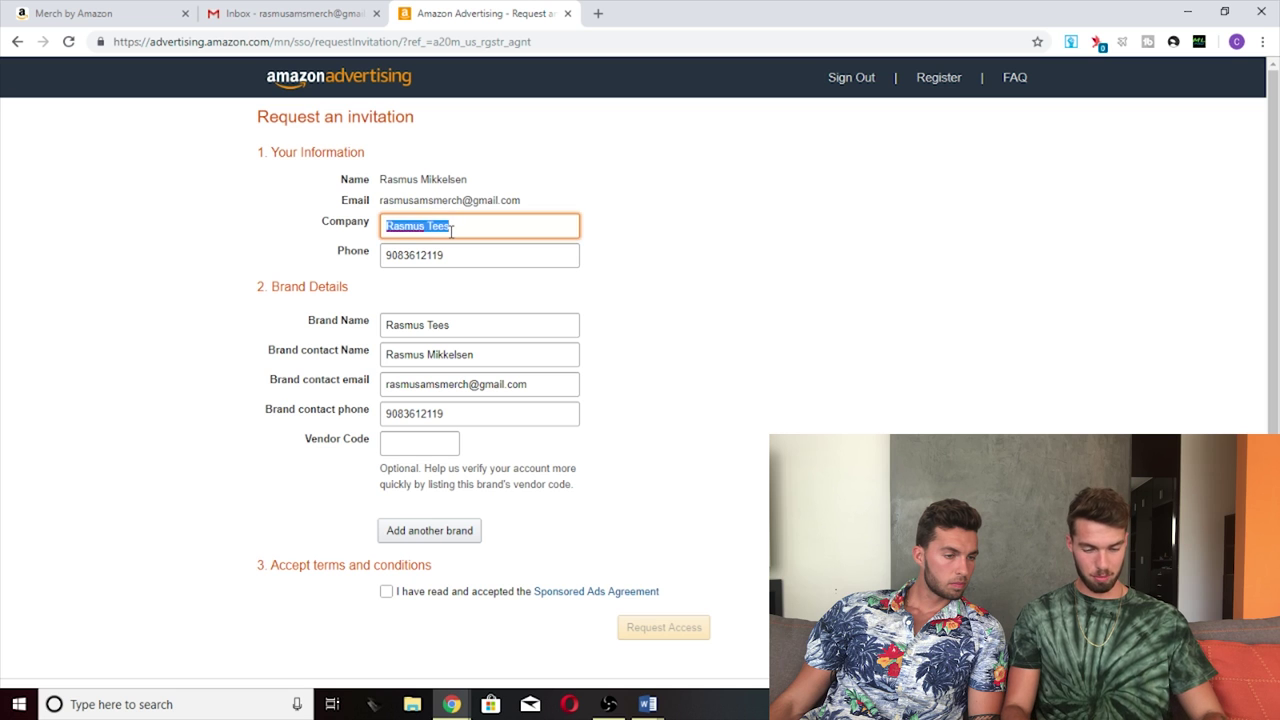
{"action": "type", "text": "R"}
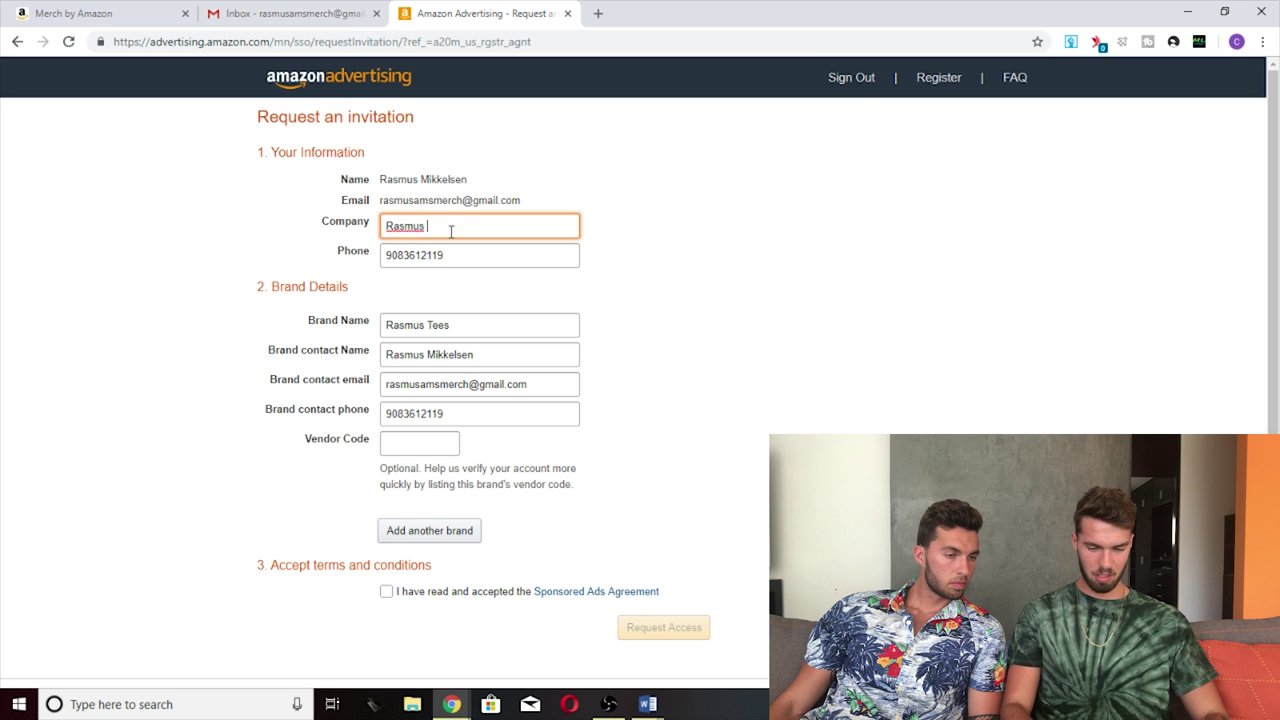
{"action": "type", "text": "asmus"}
{"action": "key", "text": "Down"}
{"action": "key", "text": "Return"}
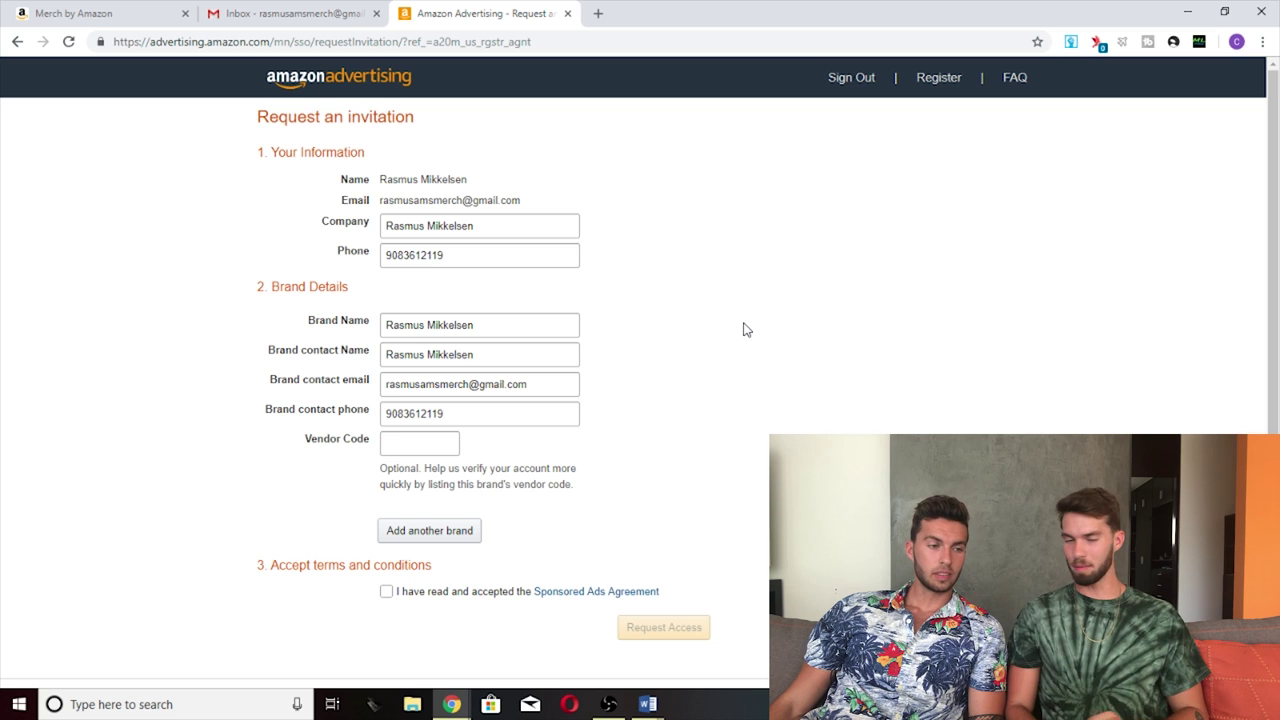
Open the standard Merch by Amazon dashboard and copy the unique code from its Advertise Your Merch section.
{"action": "left_click_drag", "start_coordinate": [1276, 222], "coordinate": [1278, 242]}
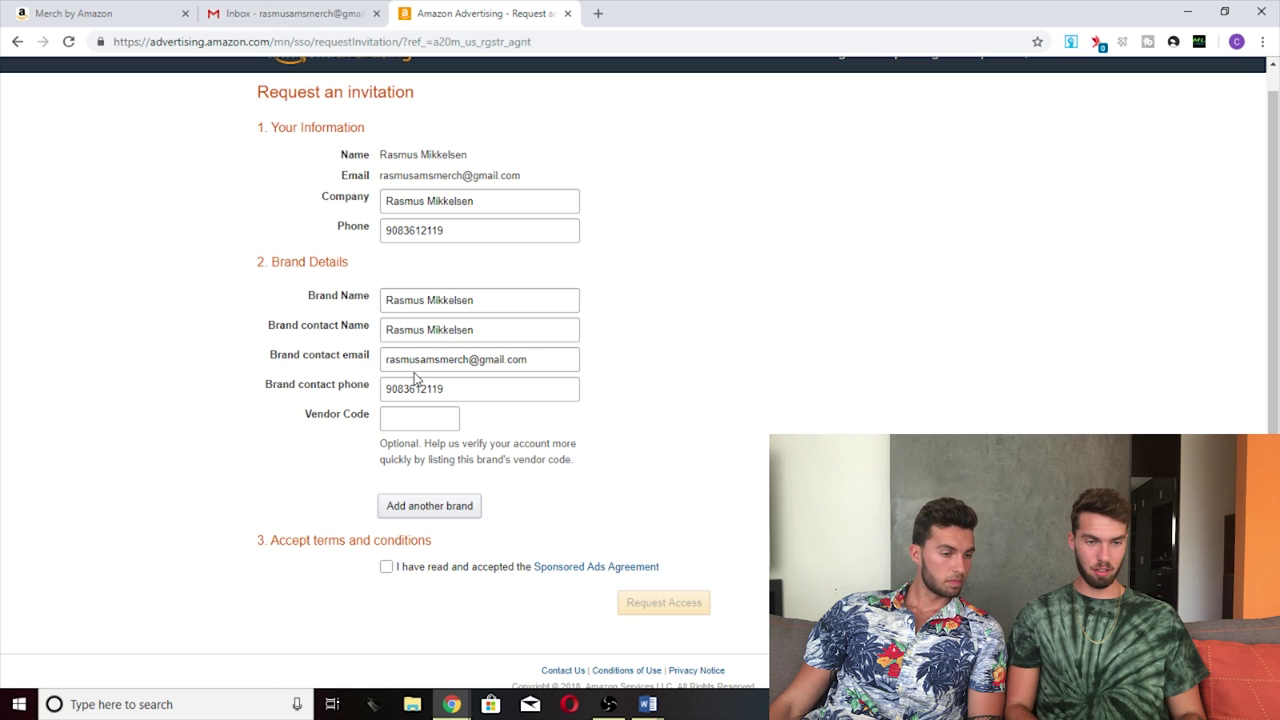
{"action": "left_click", "coordinate": [97, 12]}
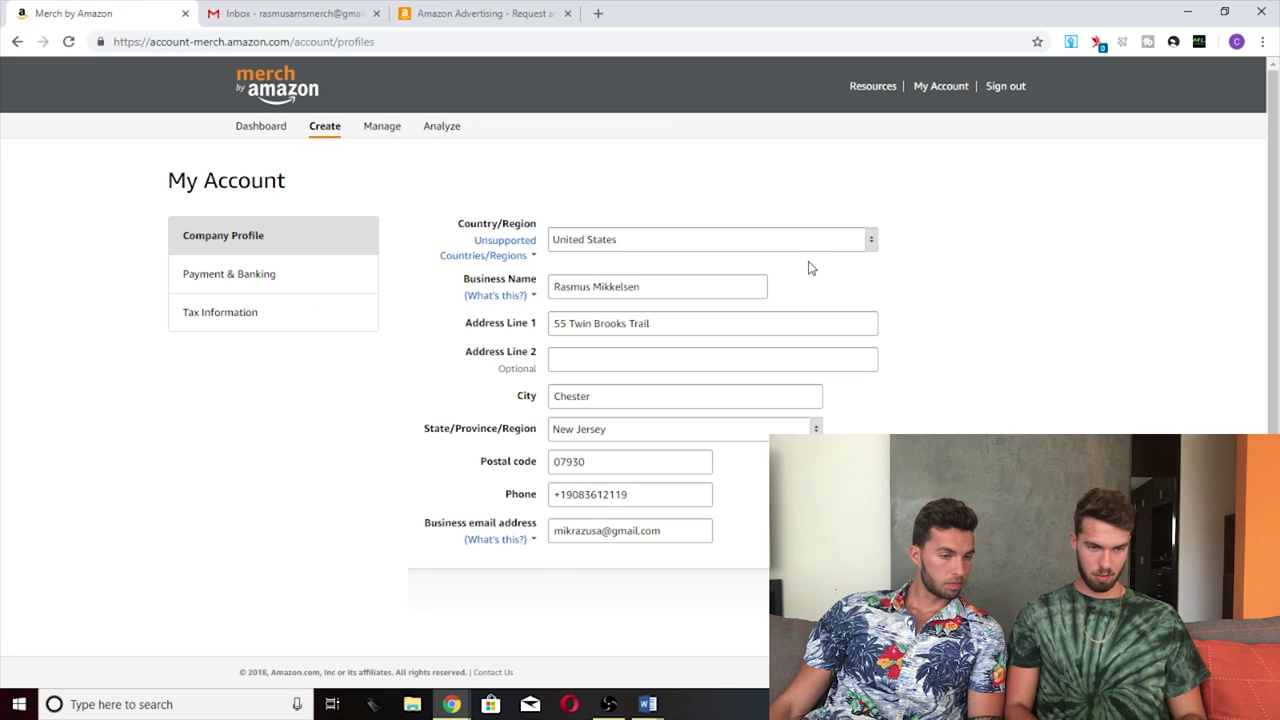
{"action": "left_click", "coordinate": [265, 130]}
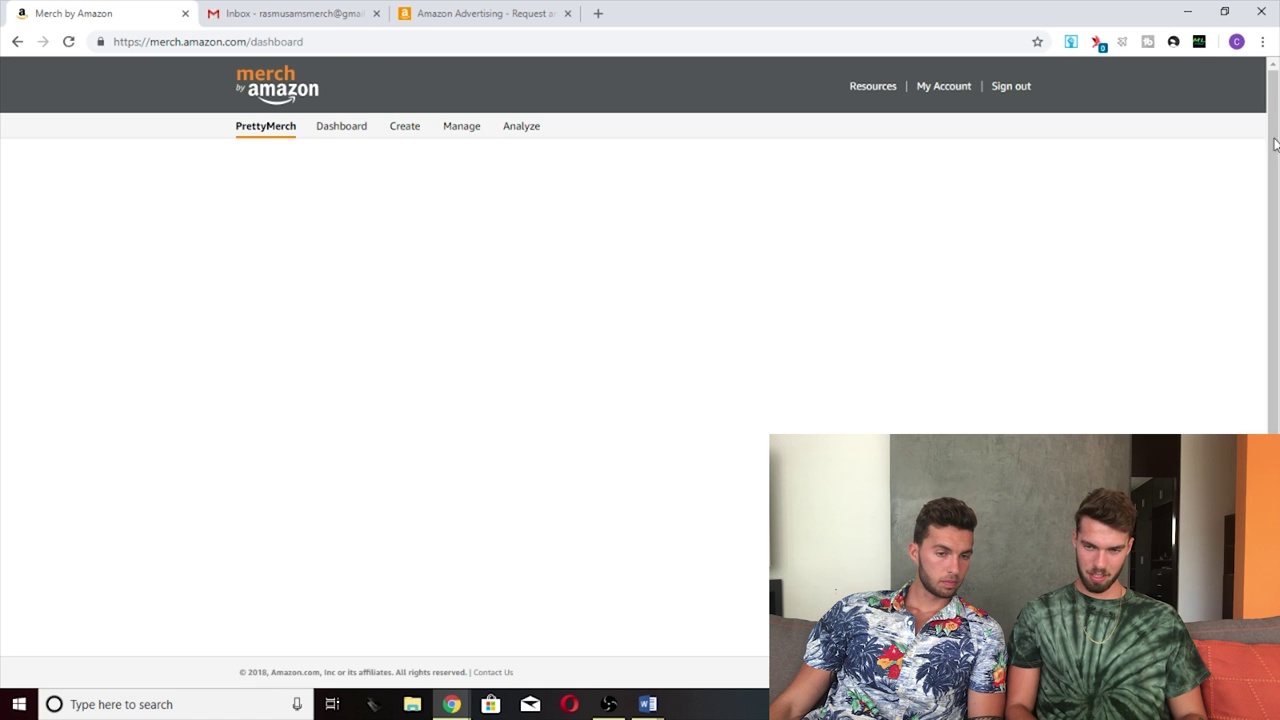
{"action": "left_click", "coordinate": [354, 134]}
{"action": "scroll", "coordinate": [1012, 383], "scroll_direction": "down", "scroll_amount": 10}
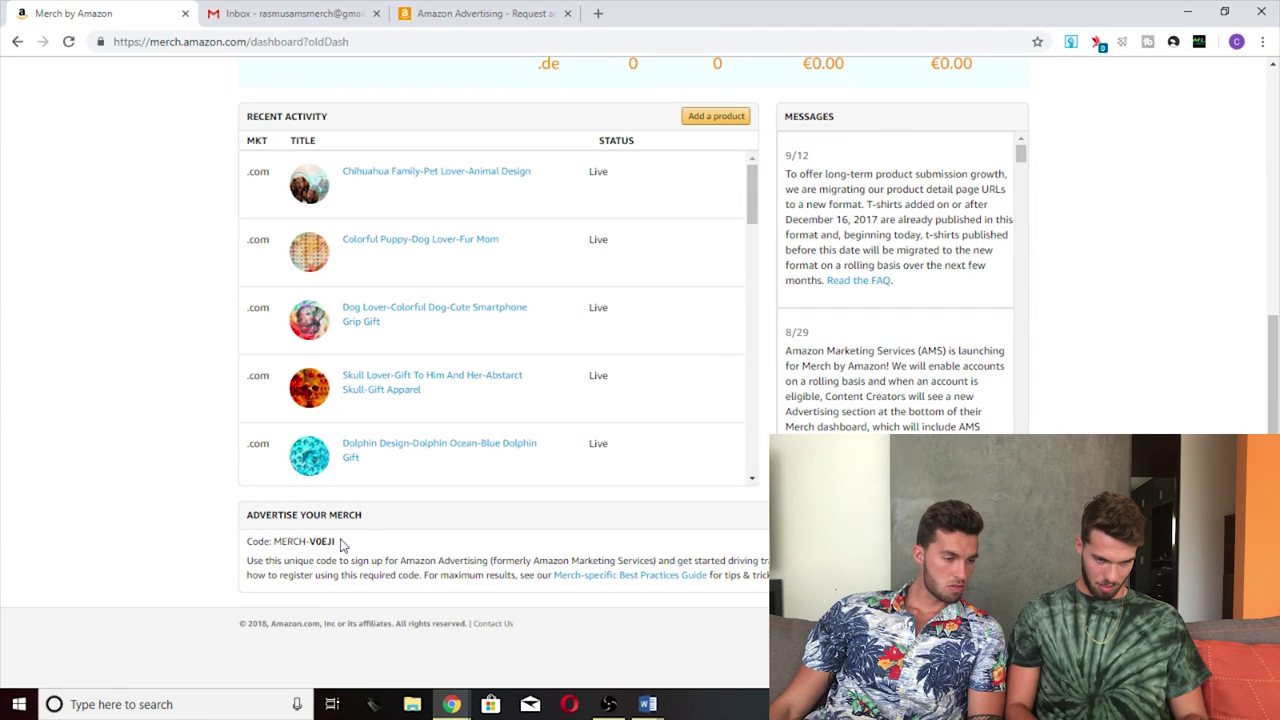
{"action": "left_click_drag", "start_coordinate": [337, 544], "coordinate": [280, 545]}
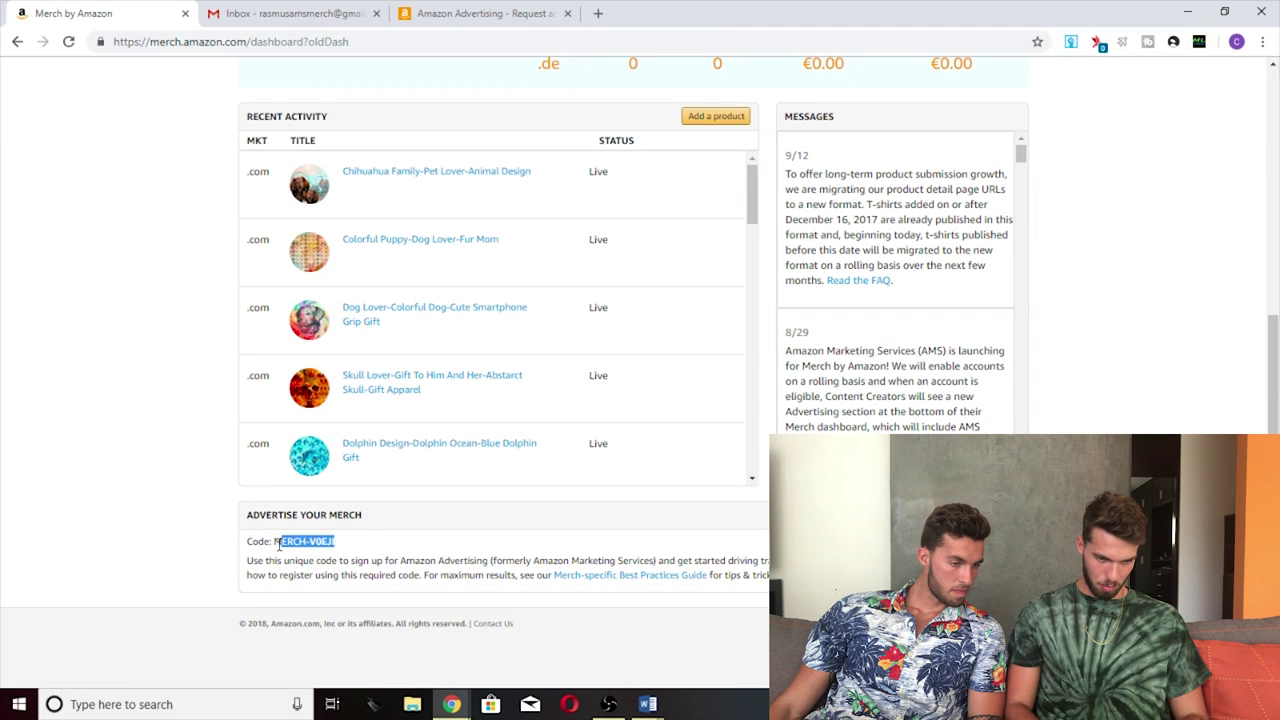
{"action": "right_click", "coordinate": [284, 543]}
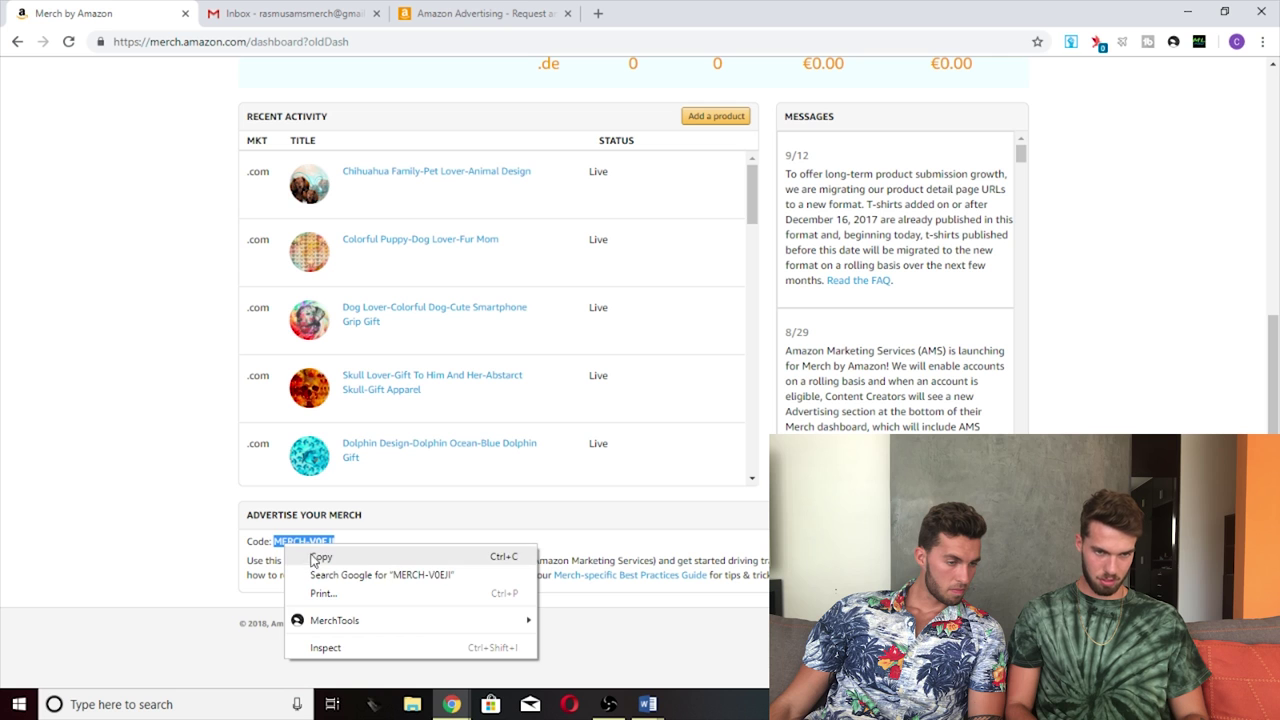
{"action": "left_click", "coordinate": [314, 557]}
Paste the copied code as the vendor code in the invitation request, accept the Sponsored Ads Agreement and request access.
{"action": "left_click", "coordinate": [505, 12]}
{"action": "left_click", "coordinate": [443, 422]}
{"action": "key", "text": "ctrl+v"}
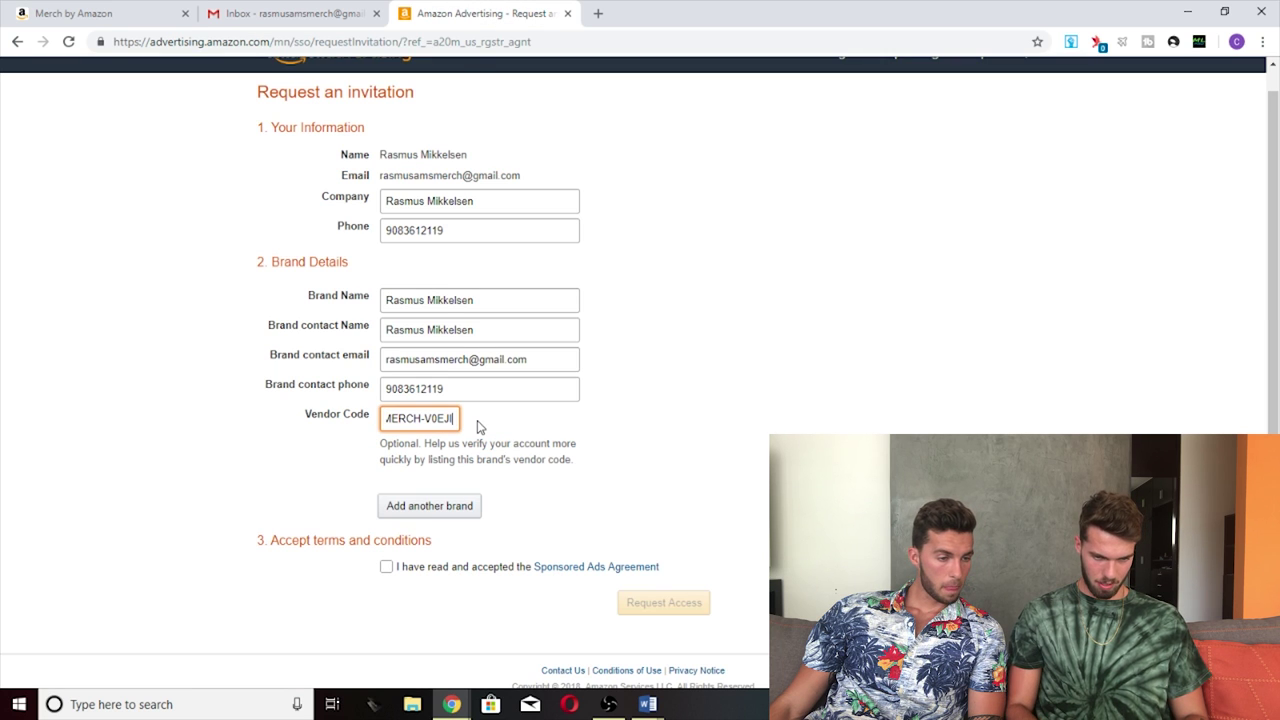
{"action": "left_click", "coordinate": [806, 408]}
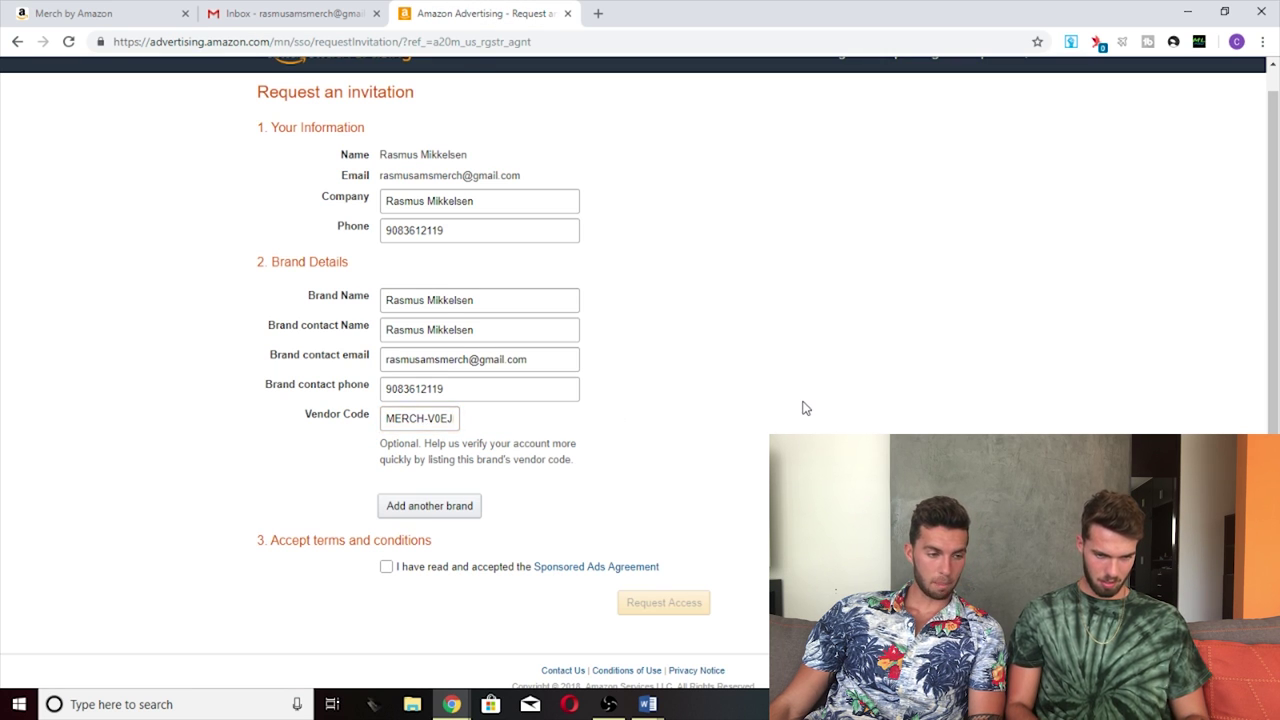
{"action": "left_click", "coordinate": [386, 567]}
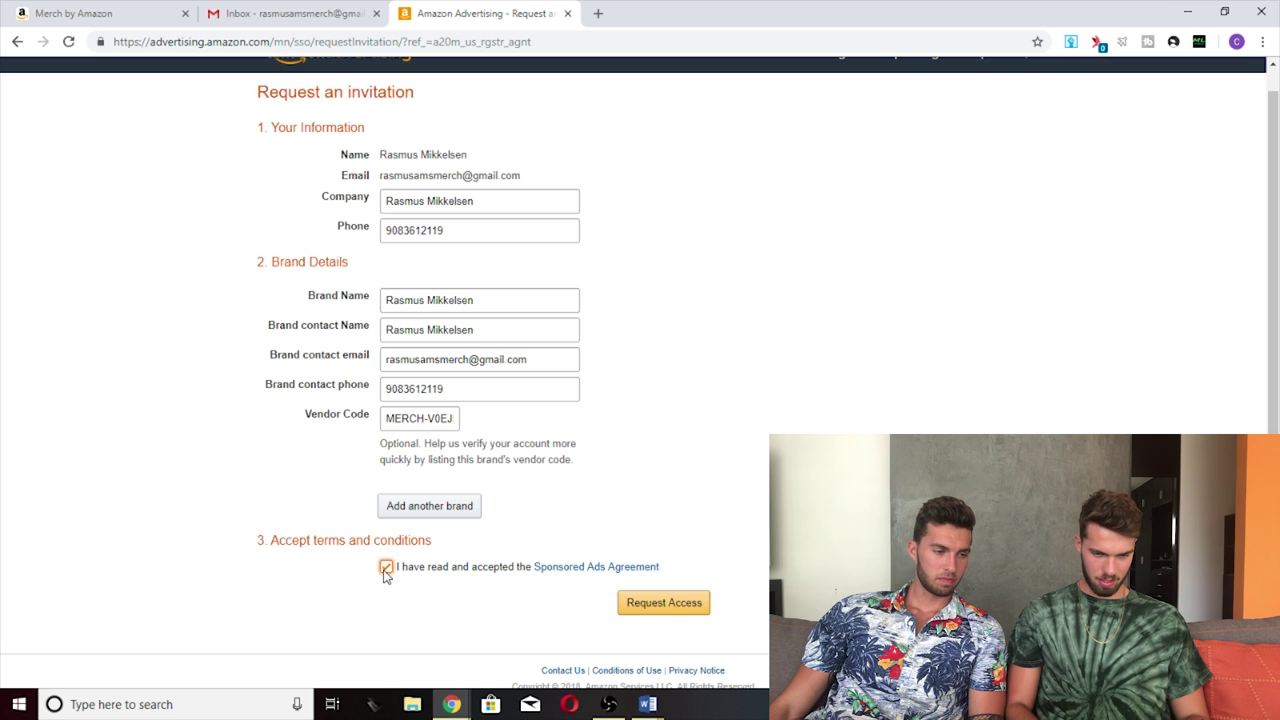
{"action": "left_click", "coordinate": [648, 605]}
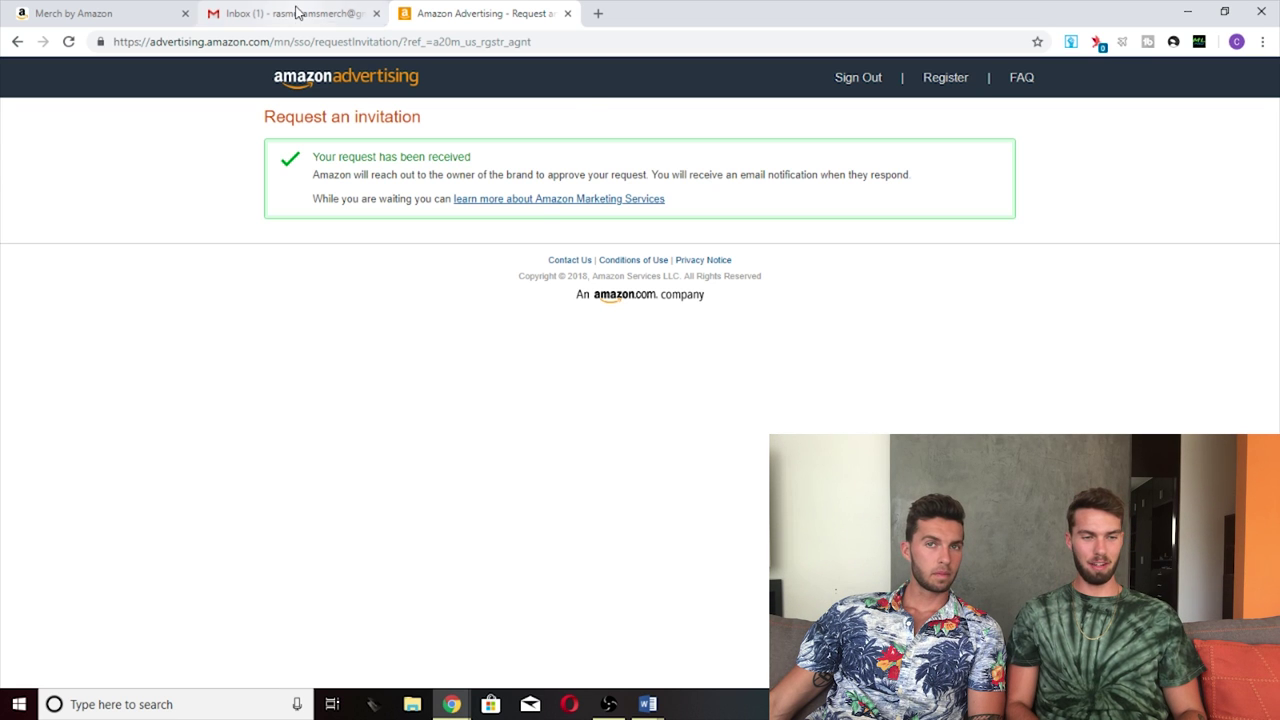
Open the brand agency verification email in Gmail, follow its link, accept the Amazon Marketing Services Agreement and approve the agent request.
{"action": "left_click", "coordinate": [294, 14]}
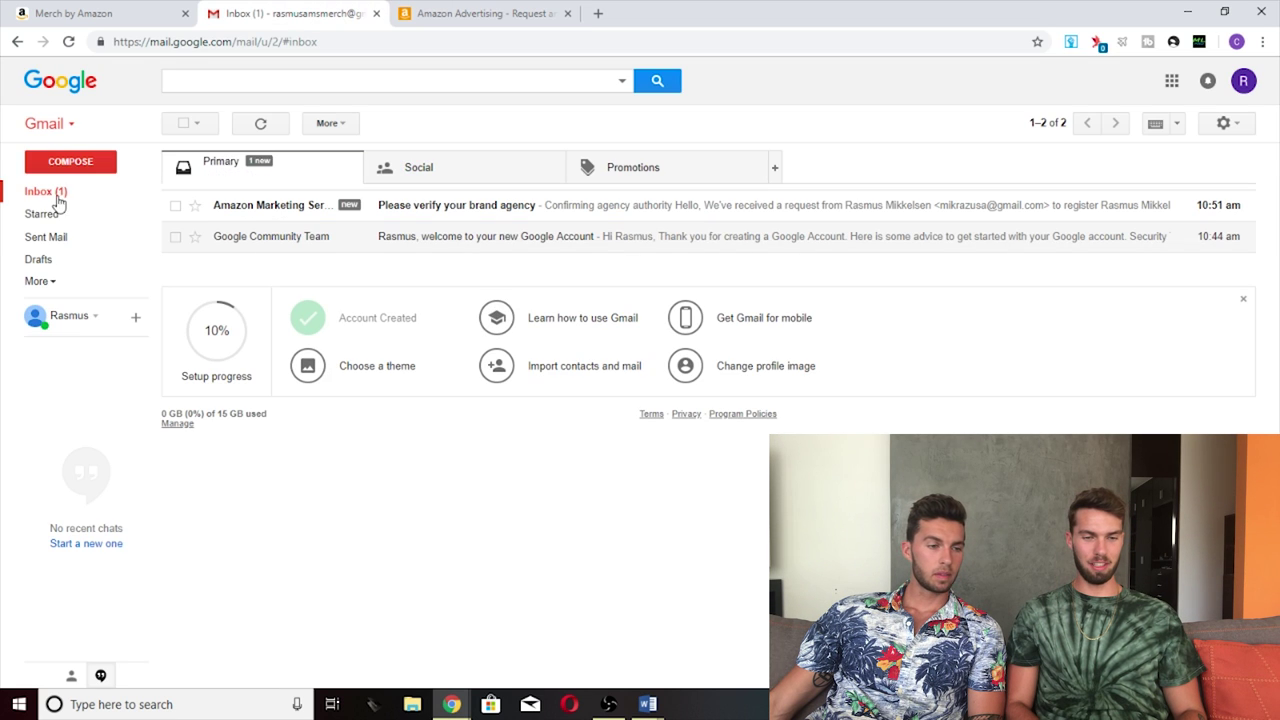
{"action": "left_click", "coordinate": [418, 216]}
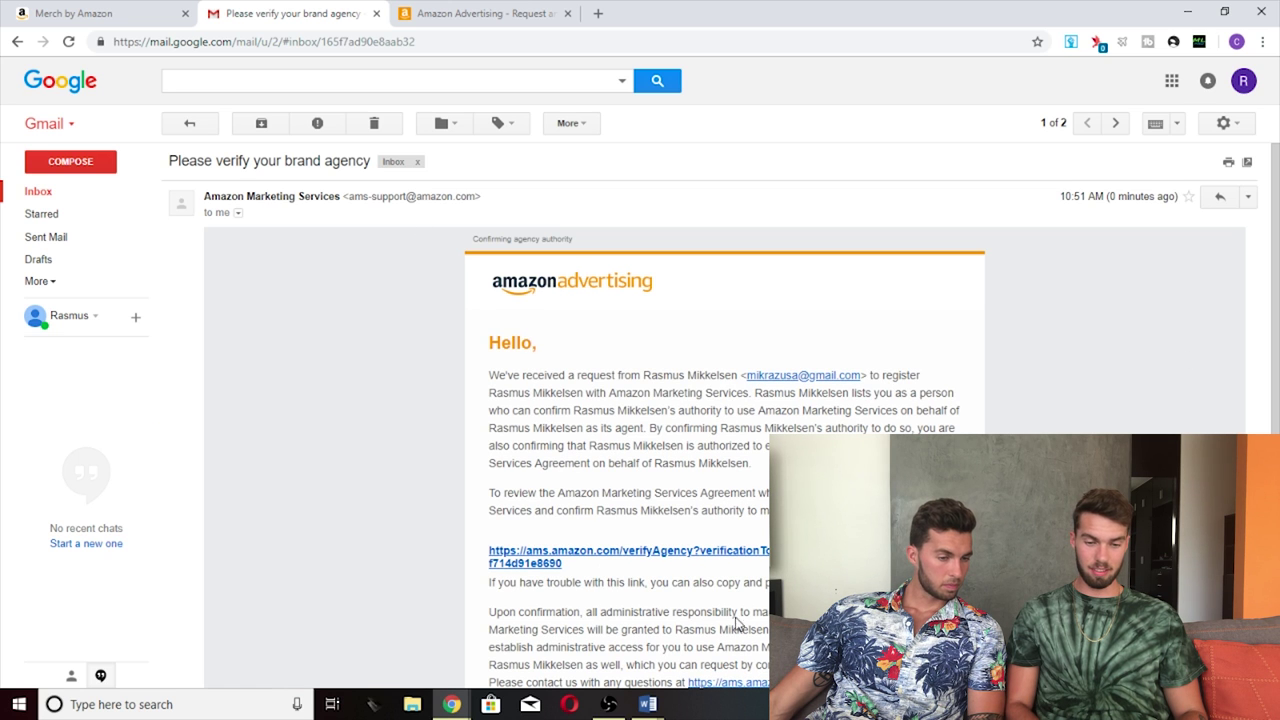
{"action": "left_click", "coordinate": [615, 562]}
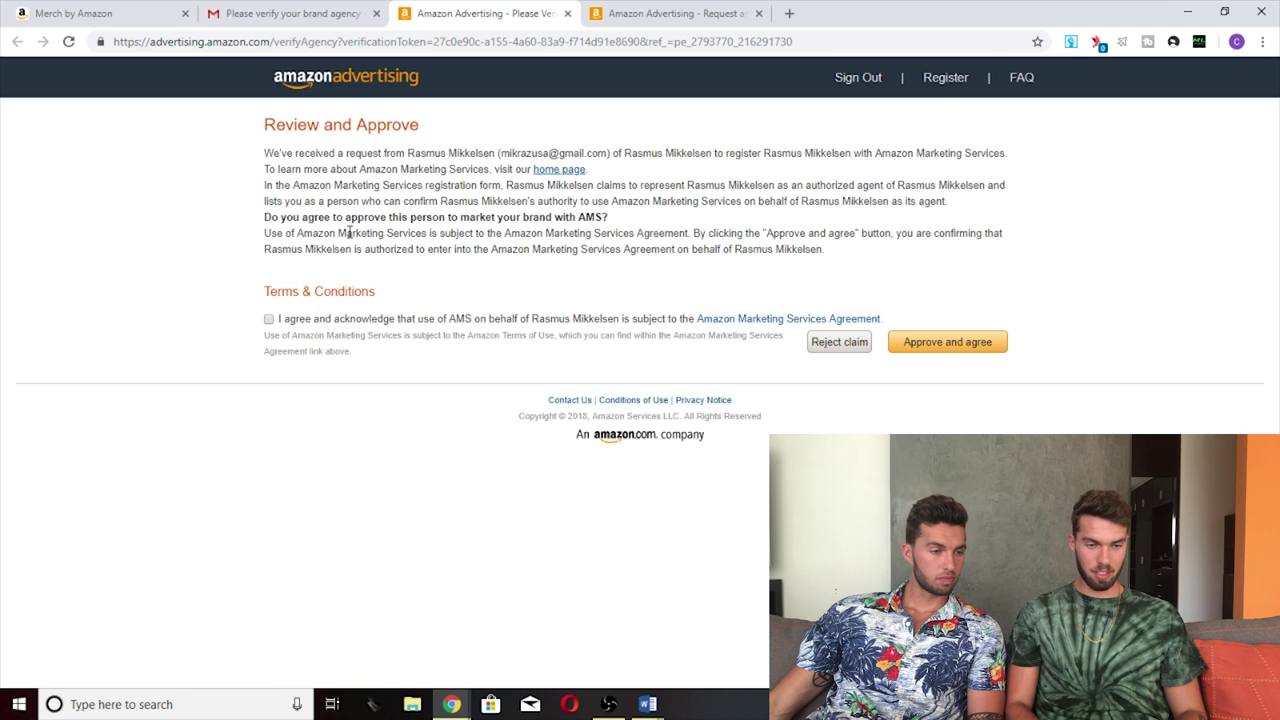
{"action": "left_click", "coordinate": [268, 320]}
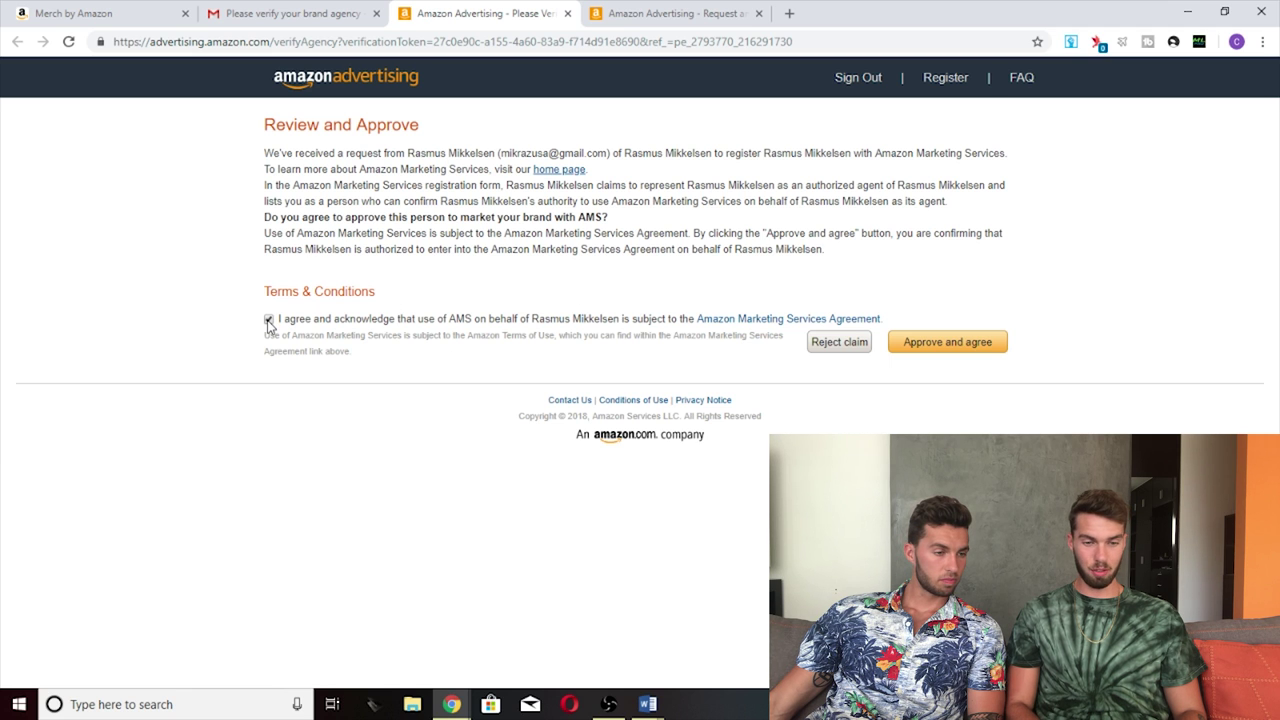
{"action": "left_click", "coordinate": [930, 341]}
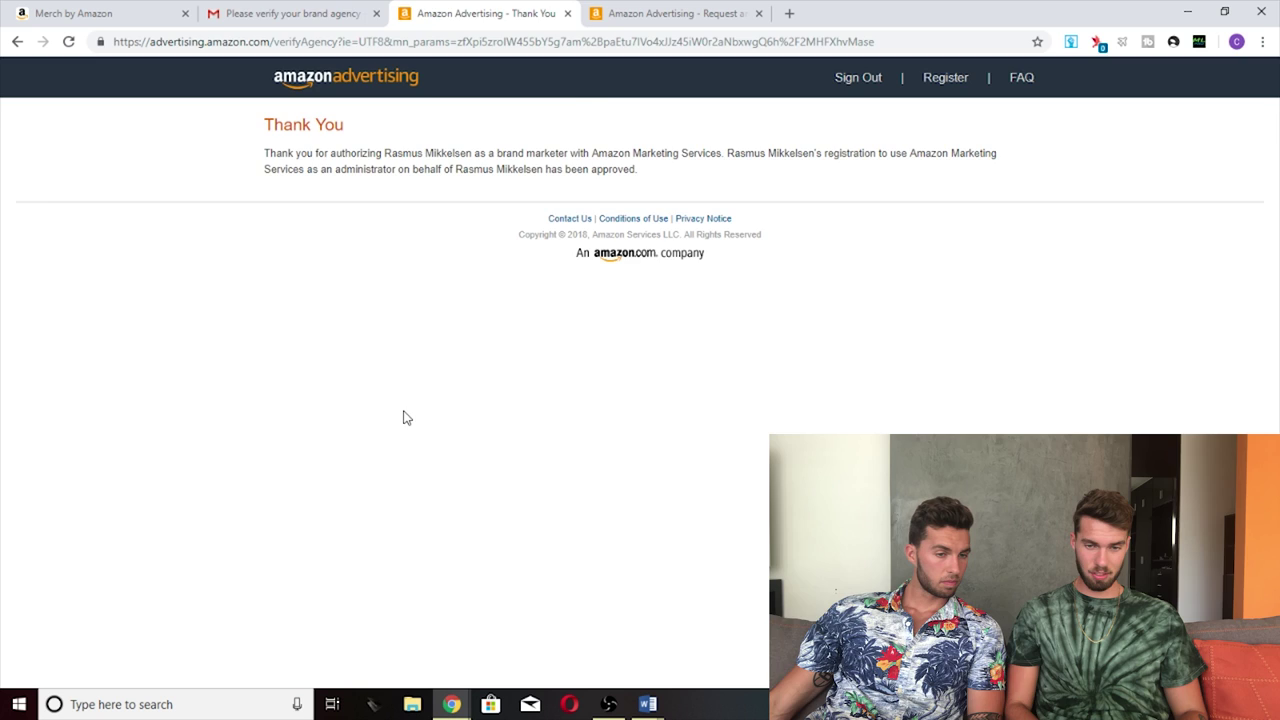
Check the Gmail inbox for a follow-up Amazon email and review the open Amazon Advertising approval and invitation request pages.
{"action": "left_click", "coordinate": [290, 13]}
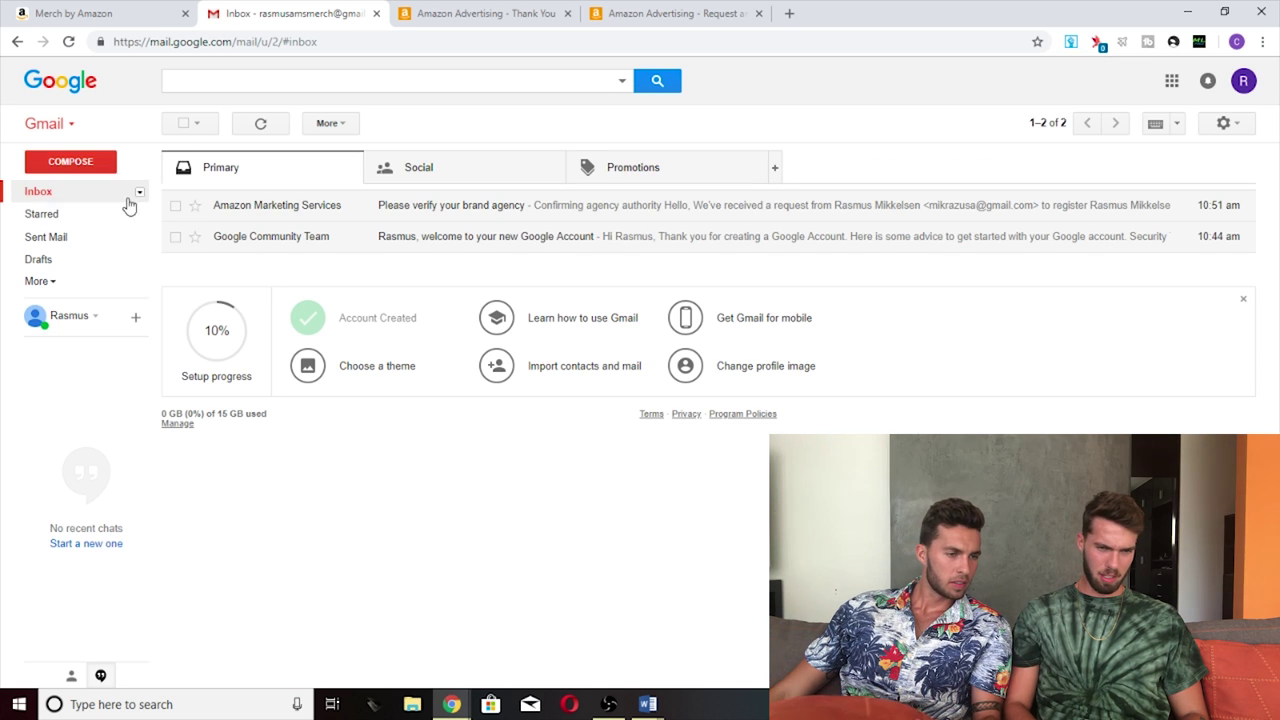
{"action": "left_click", "coordinate": [485, 13]}
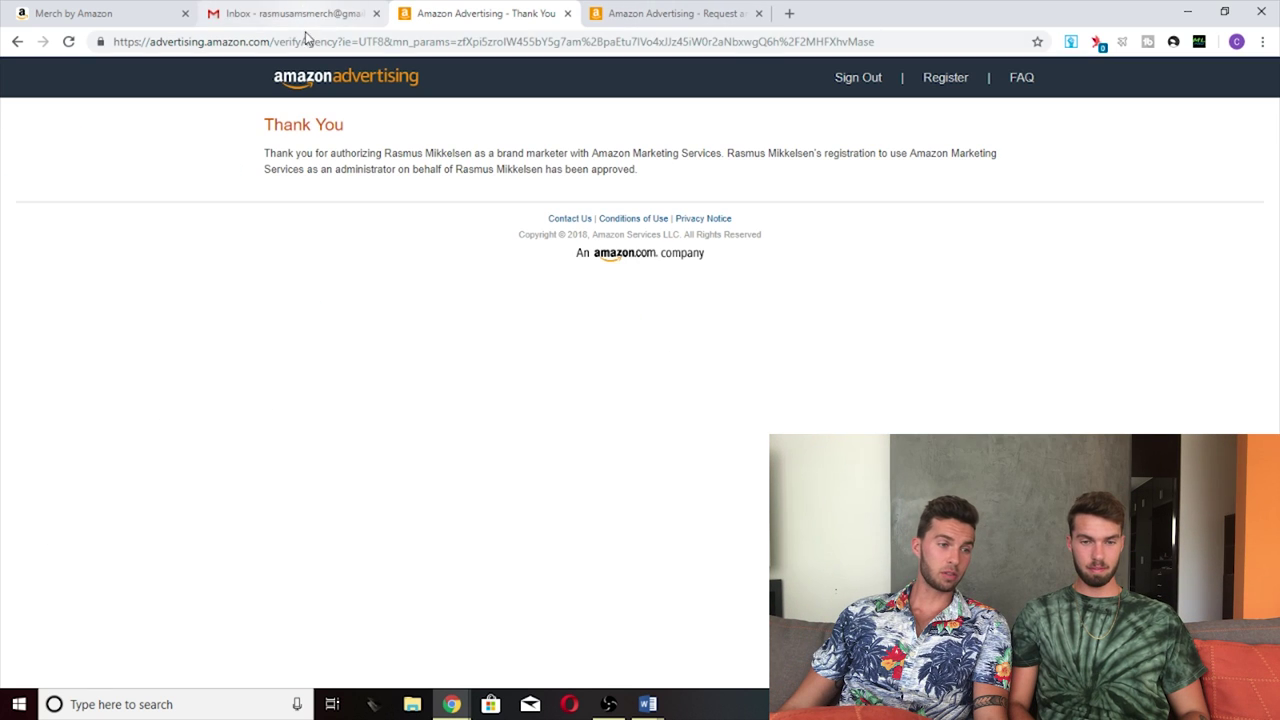
{"action": "left_click", "coordinate": [690, 13]}
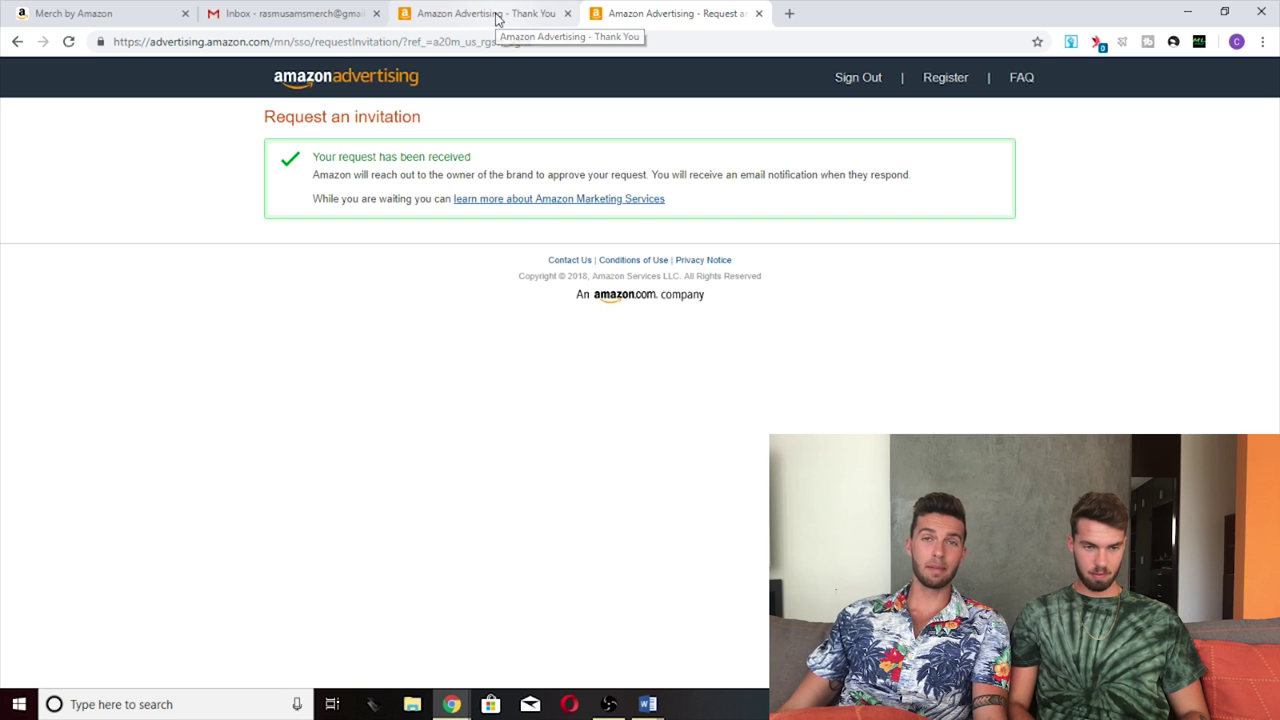
{"action": "left_click", "coordinate": [495, 13]}
{"action": "left_click", "coordinate": [306, 13]}
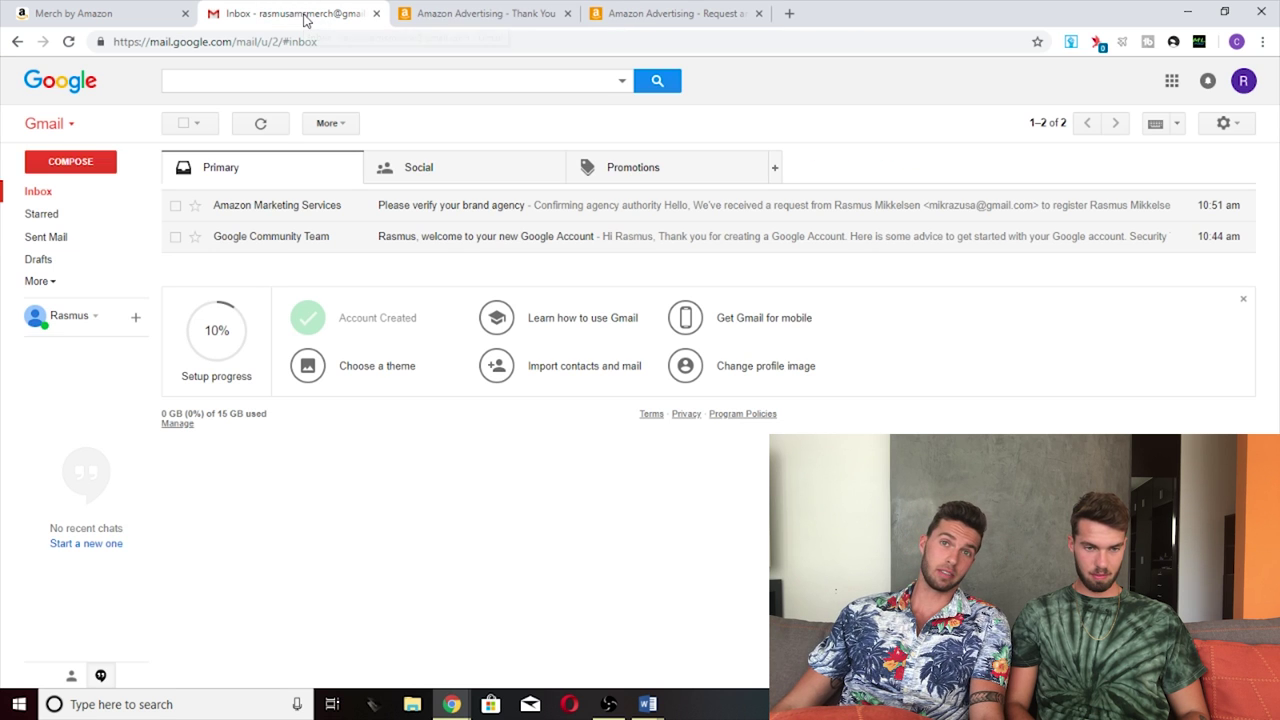
{"action": "left_click", "coordinate": [452, 14]}
{"action": "left_click", "coordinate": [680, 13]}
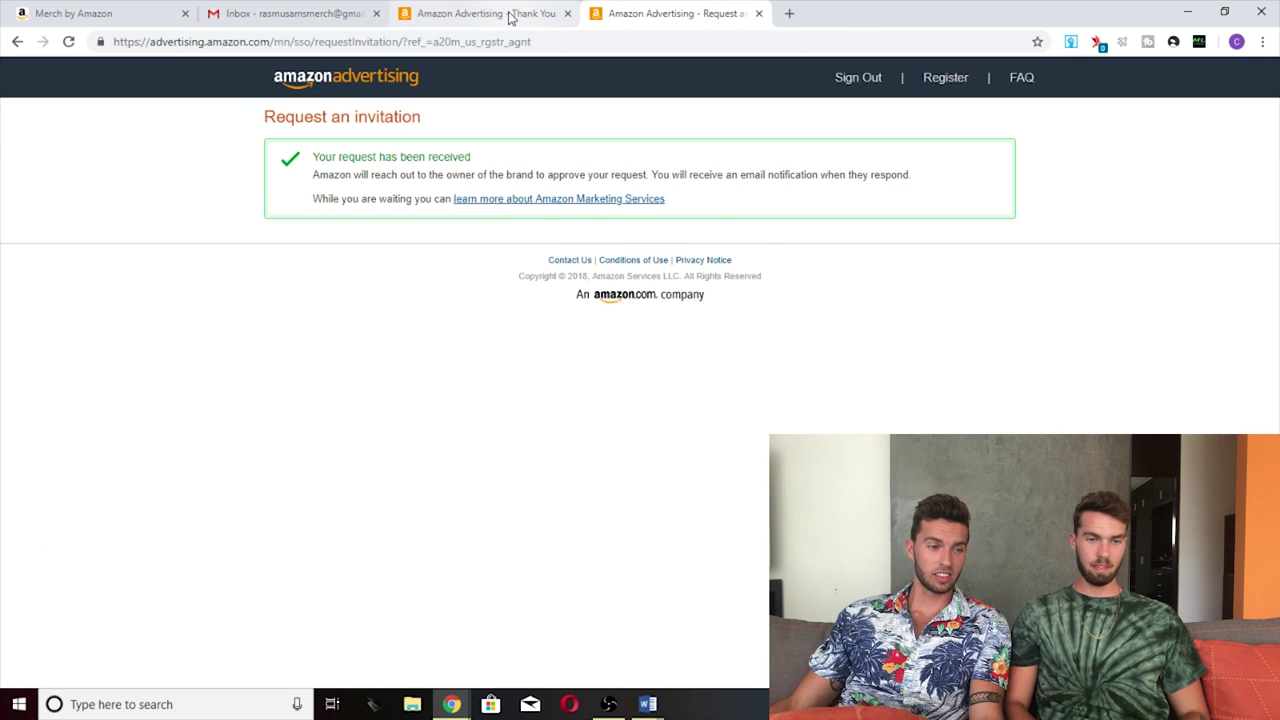
Verify the email address through the link in the new Amazon Marketing Services email, and return to the Gmail inbox.
{"action": "left_click", "coordinate": [300, 13]}
{"action": "left_click", "coordinate": [70, 191]}
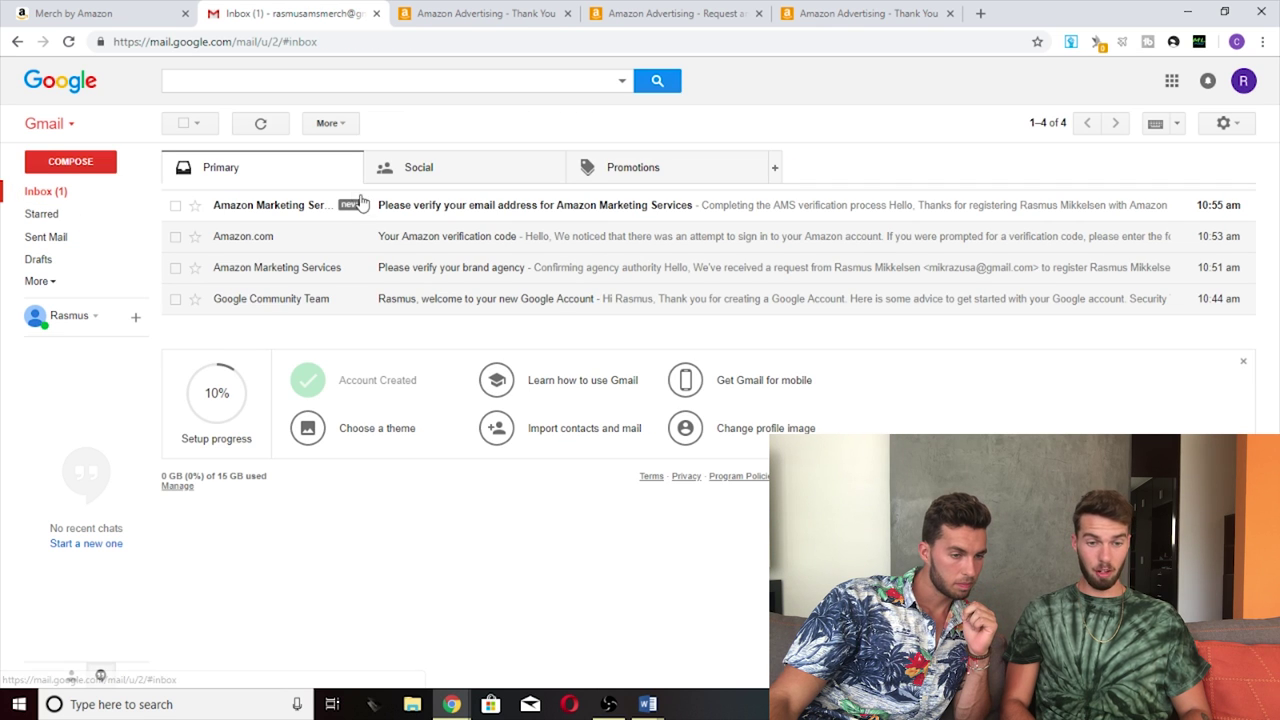
{"action": "left_click", "coordinate": [395, 212]}
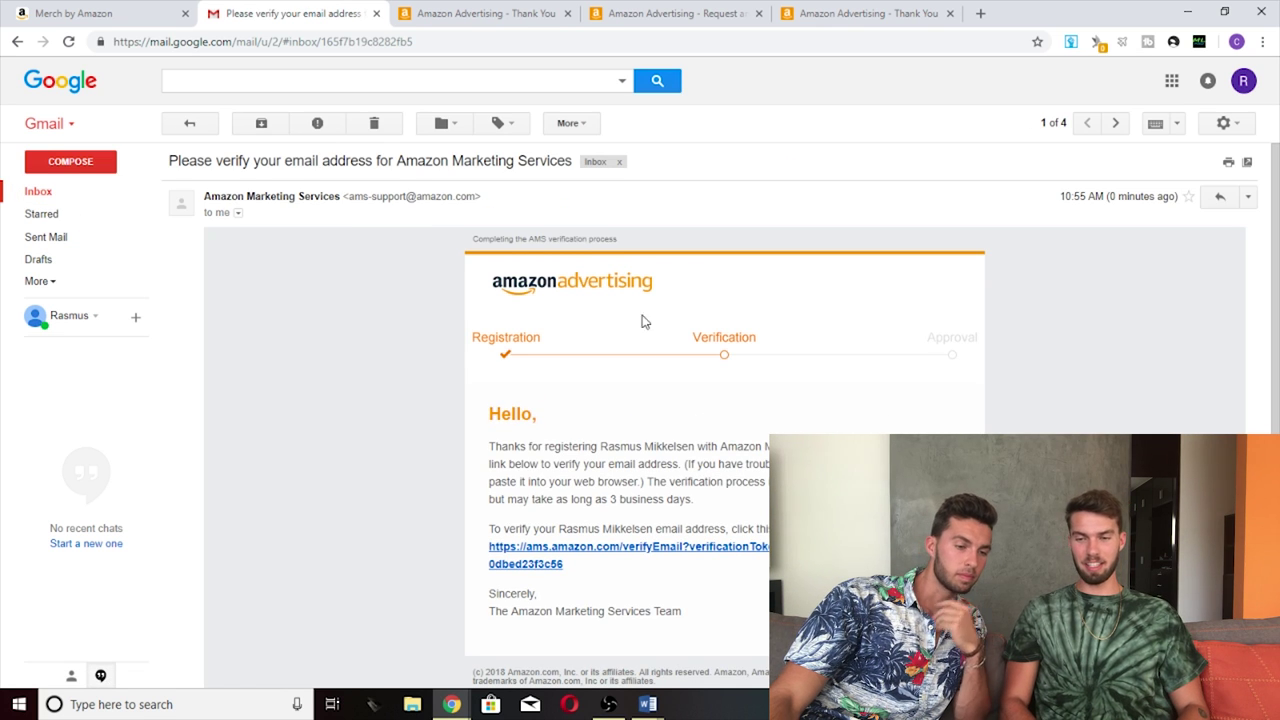
{"action": "scroll", "coordinate": [1277, 347], "scroll_direction": "down", "scroll_amount": 1}
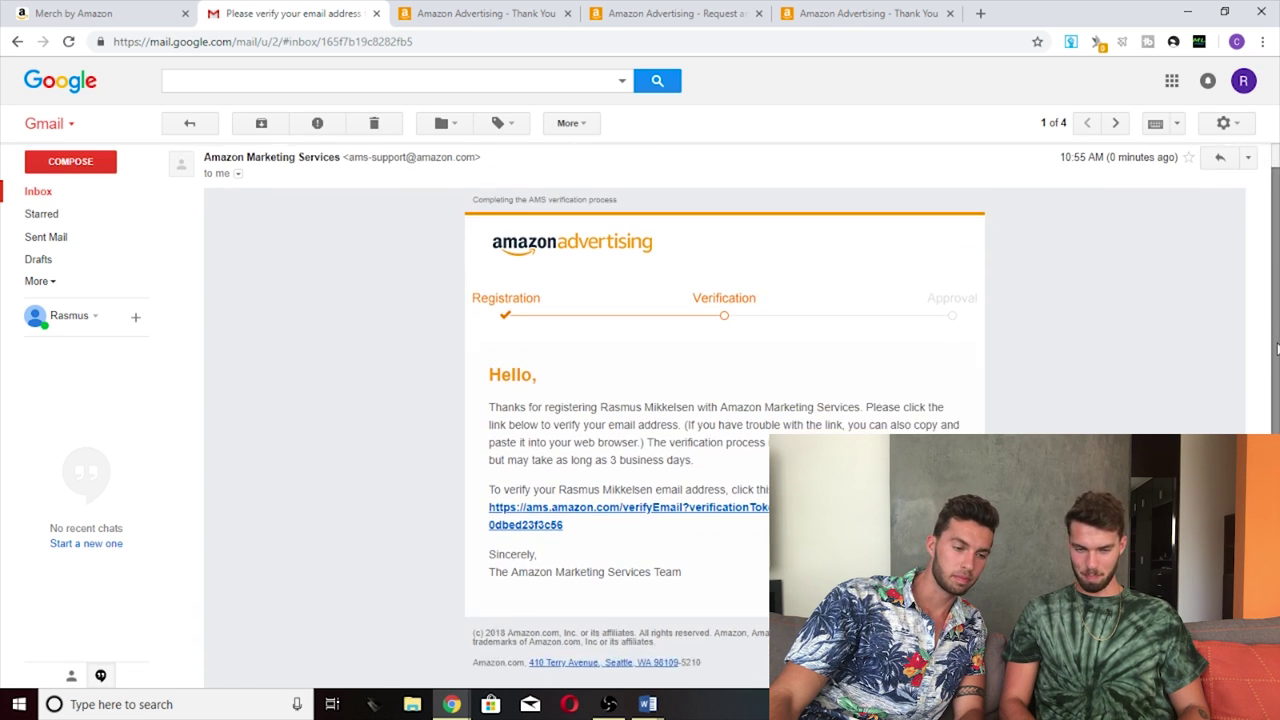
{"action": "left_click", "coordinate": [545, 495]}
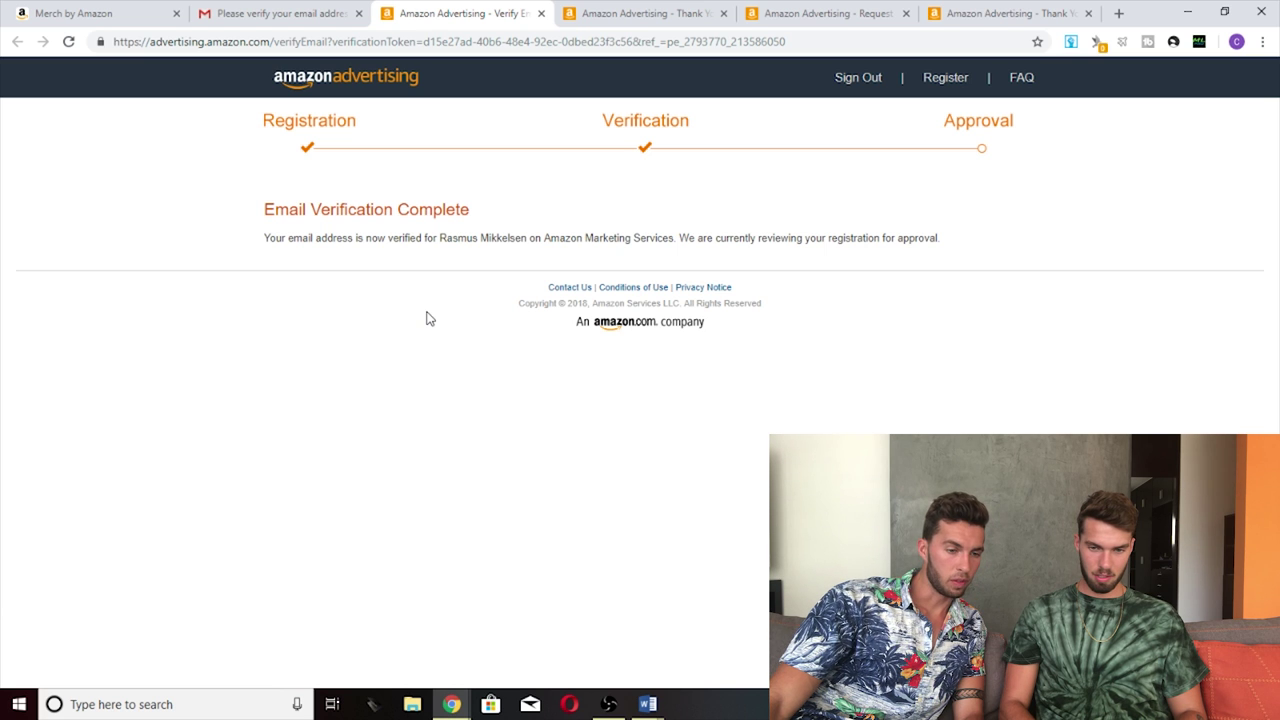
{"action": "left_click", "coordinate": [265, 13]}
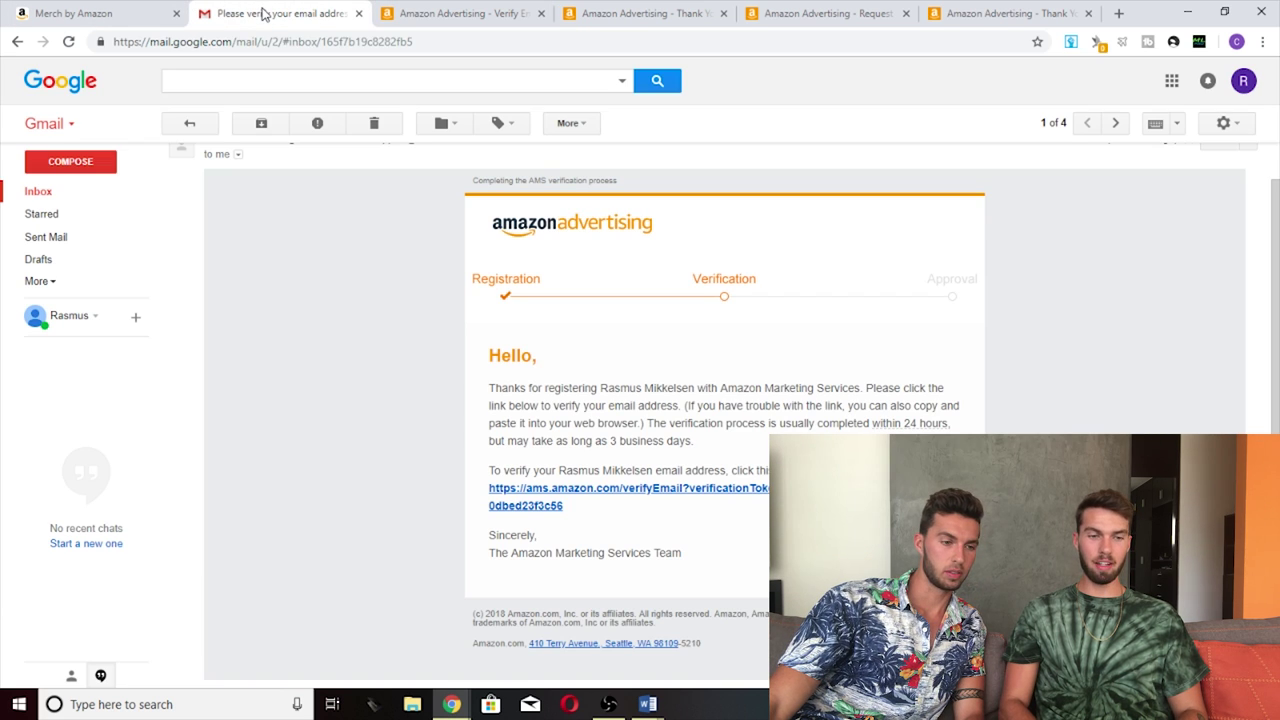
{"action": "left_click", "coordinate": [55, 194]}
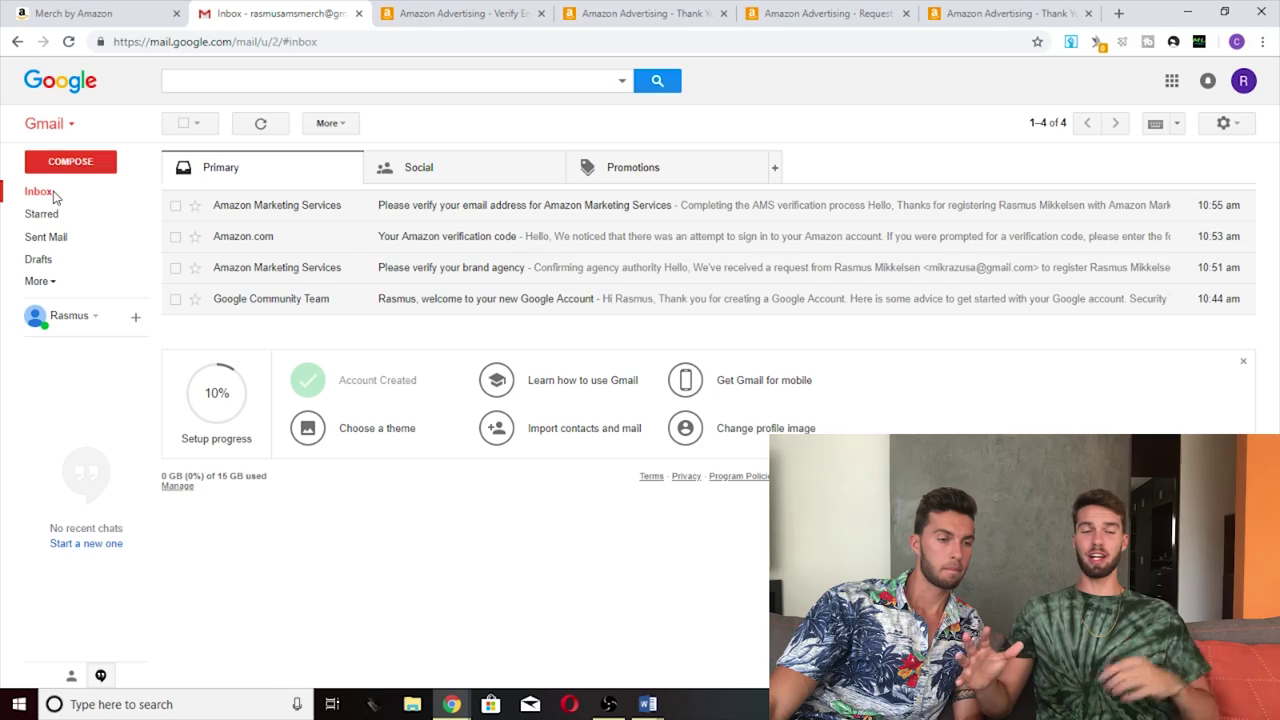